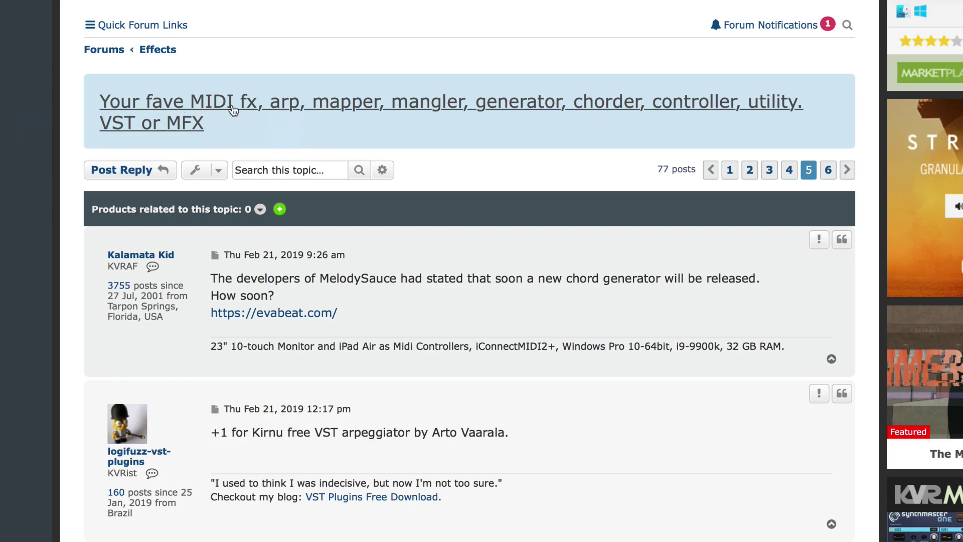
- Read through the forum thread on favourite MIDI effects, examining the long quoted post about EzKeys
scroll(617, 183, "down", 20)
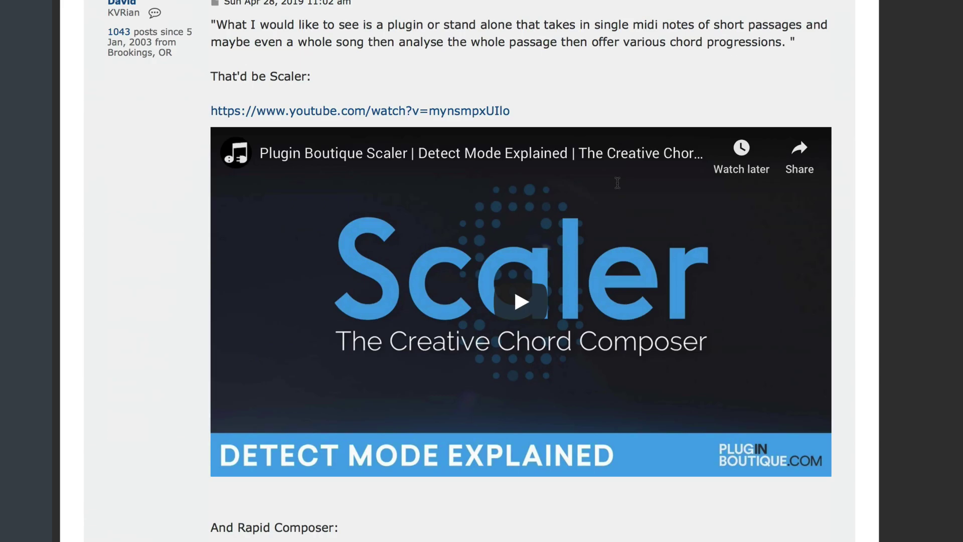
scroll(617, 182, "down", 20)
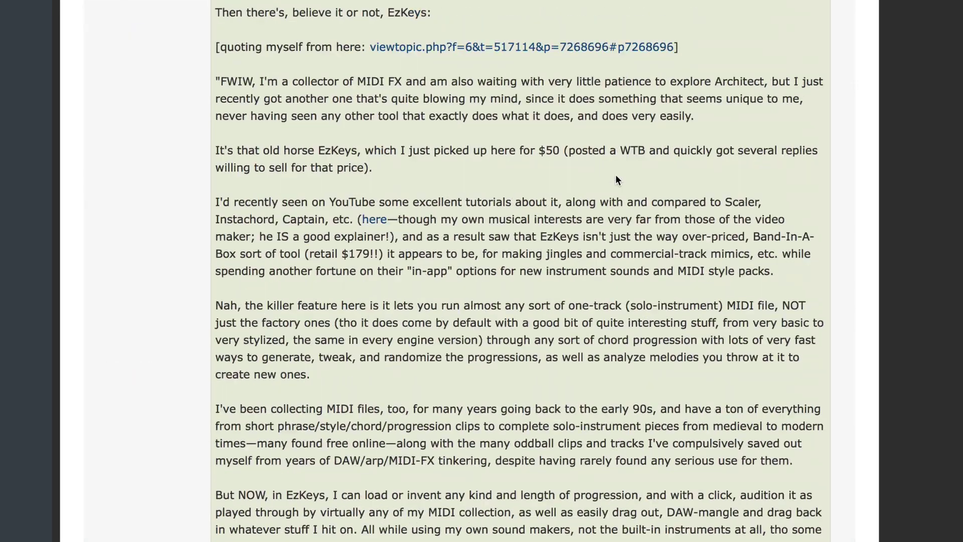
scroll(616, 179, "down", 3)
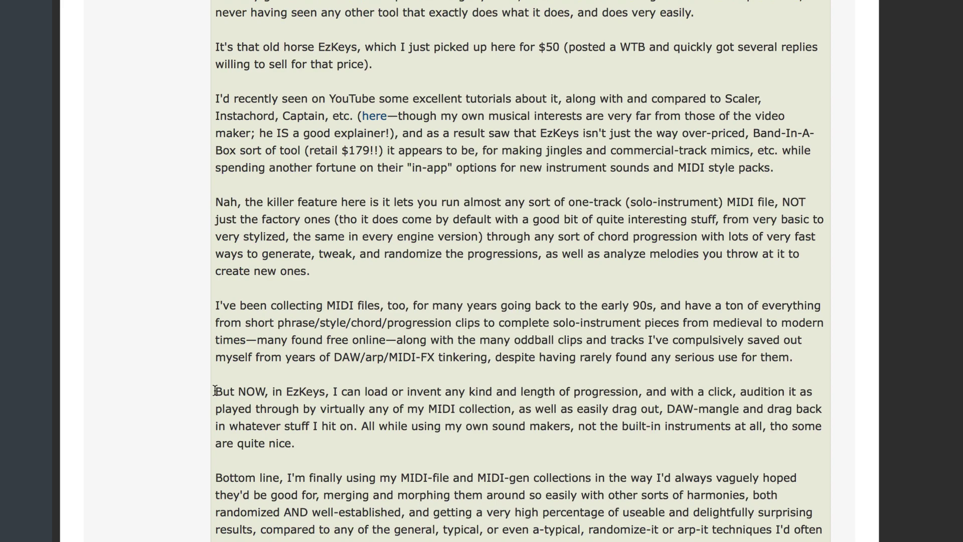
scroll(429, 402, "down", 5)
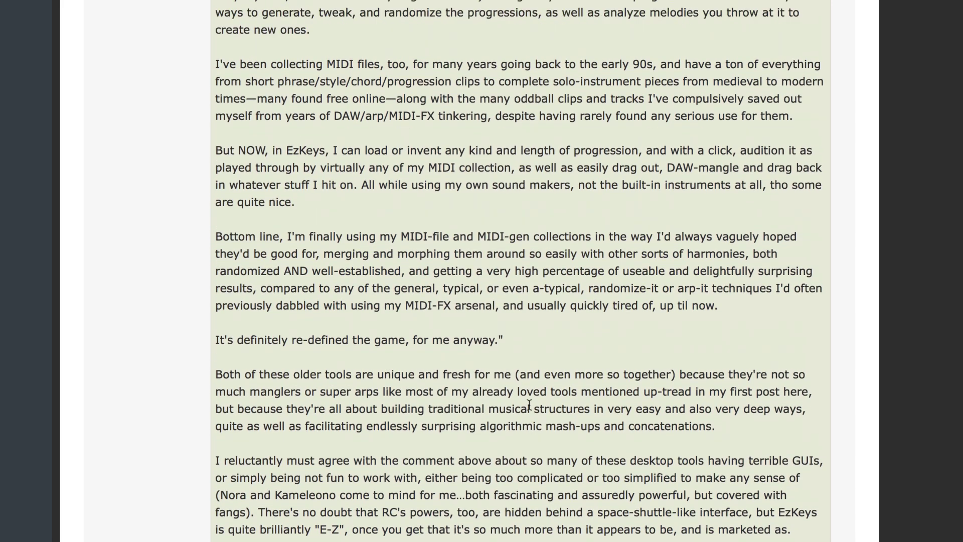
scroll(530, 403, "up", 6)
scroll(529, 403, "down", 9)
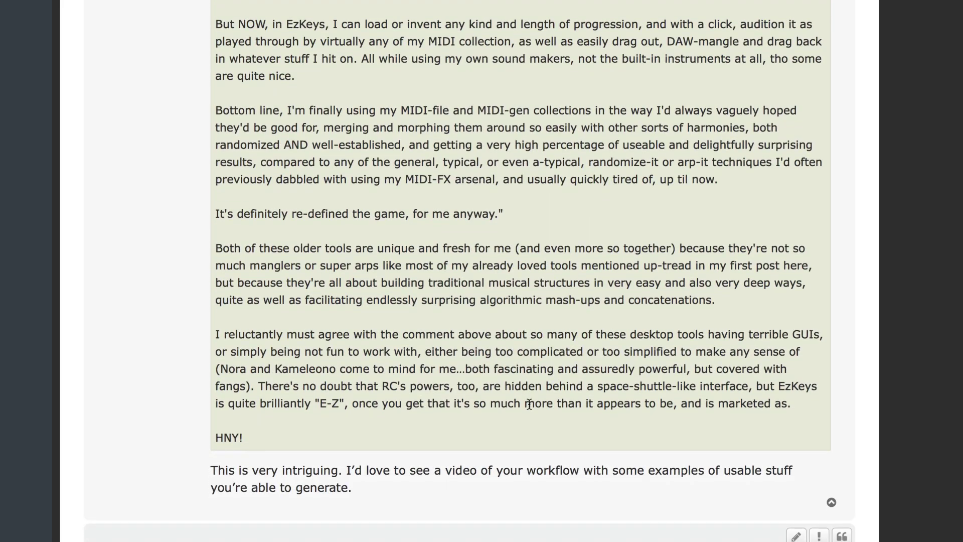
scroll(529, 403, "up", 1)
scroll(529, 403, "up", 3)
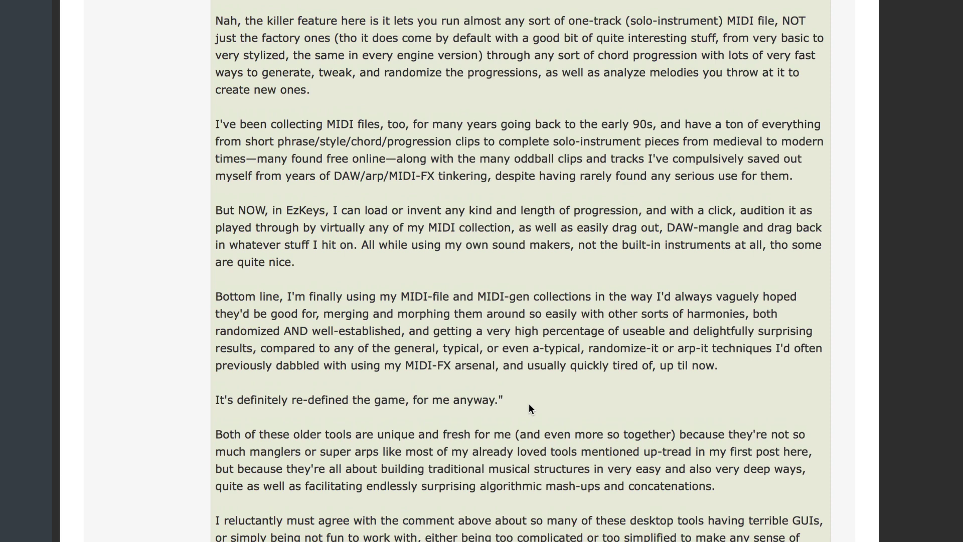
scroll(501, 452, "down", 3)
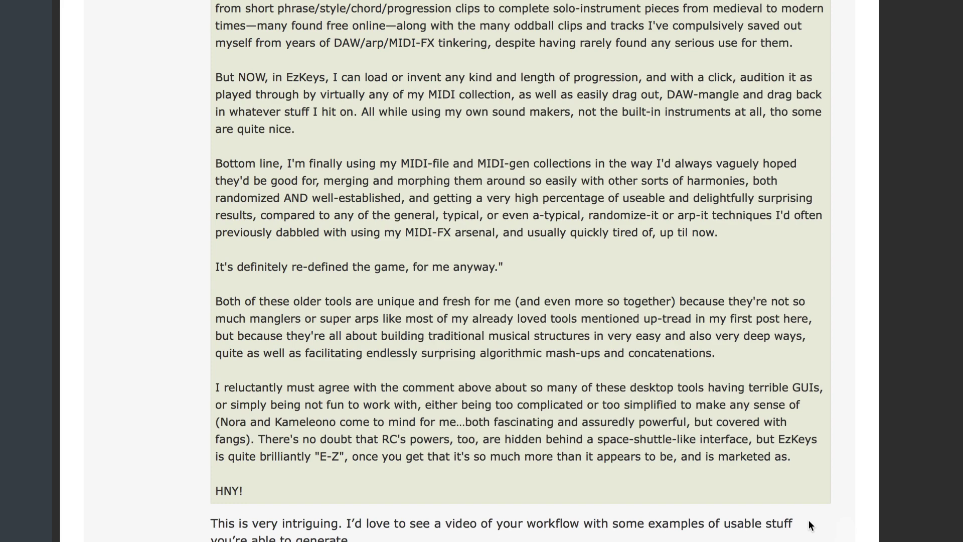
scroll(565, 469, "up", 15)
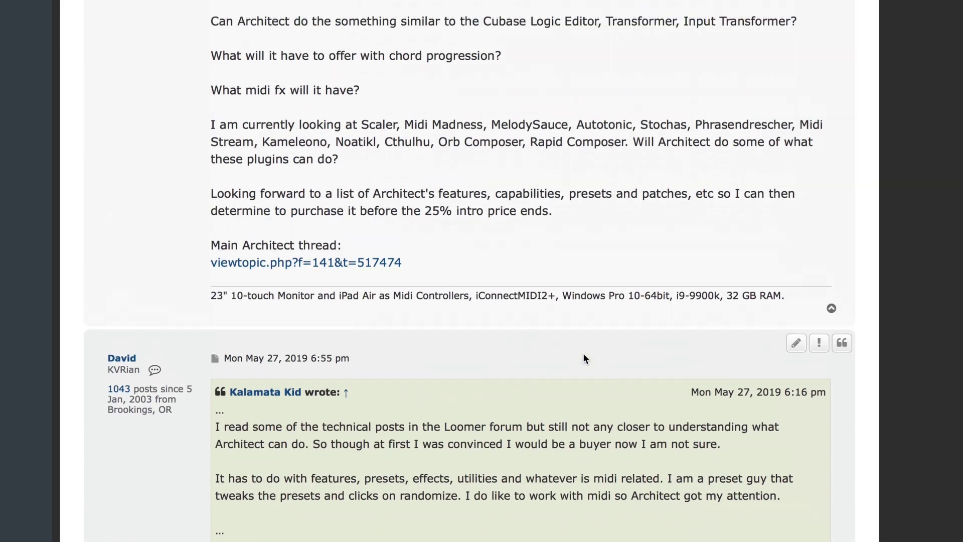
scroll(584, 358, "up", 1)
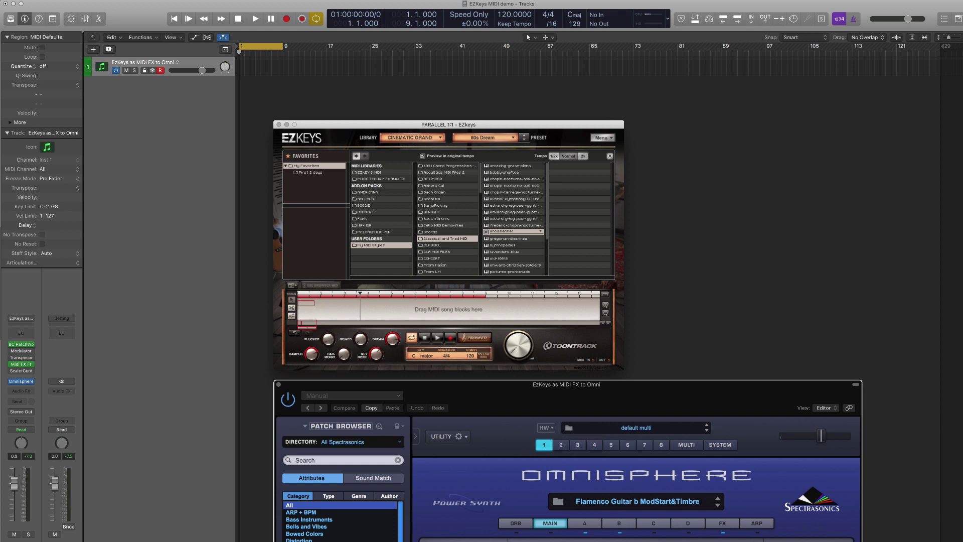
- Bring the BC PatchWork MFX window into view to examine its EZkeys hosting setup, and move it out of the way again
left_click_drag(853, 279, 186, 181)
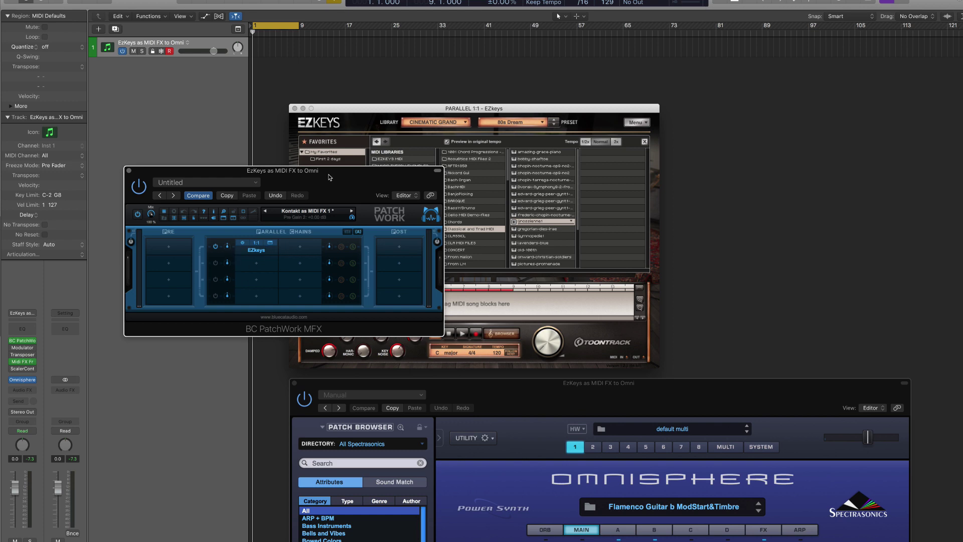
left_click_drag(329, 177, 958, 351)
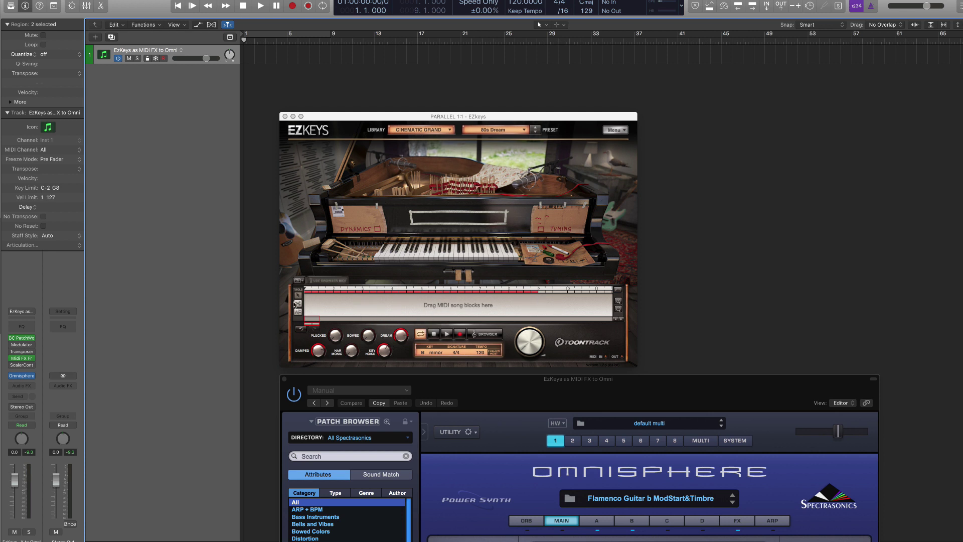
- Preview Variation 04 from EZkeys MIDI, Pop/Rock Straight 4/4, Rock Ballad 74 BPM, Pre Chorus, and place it at bar 1 of the song track
left_click(488, 333)
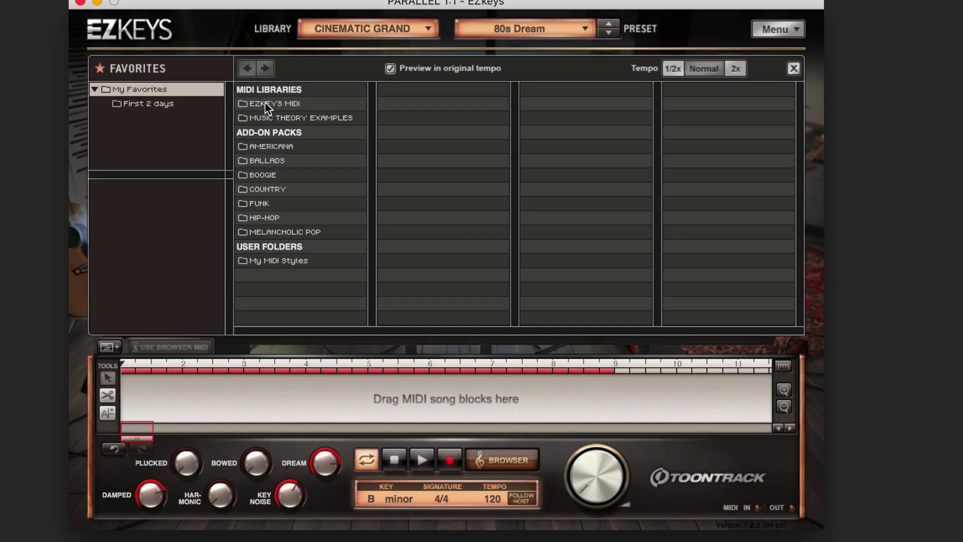
left_click(273, 102)
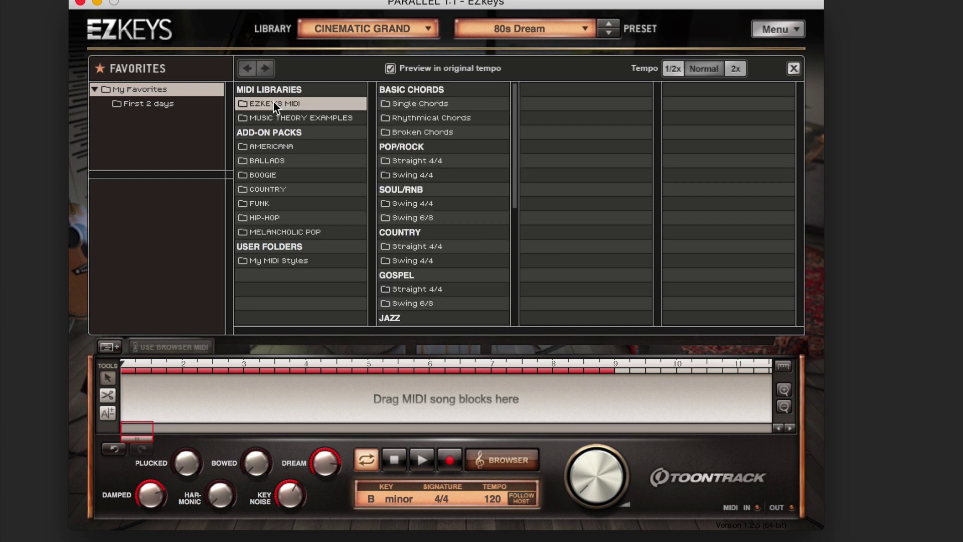
left_click(421, 161)
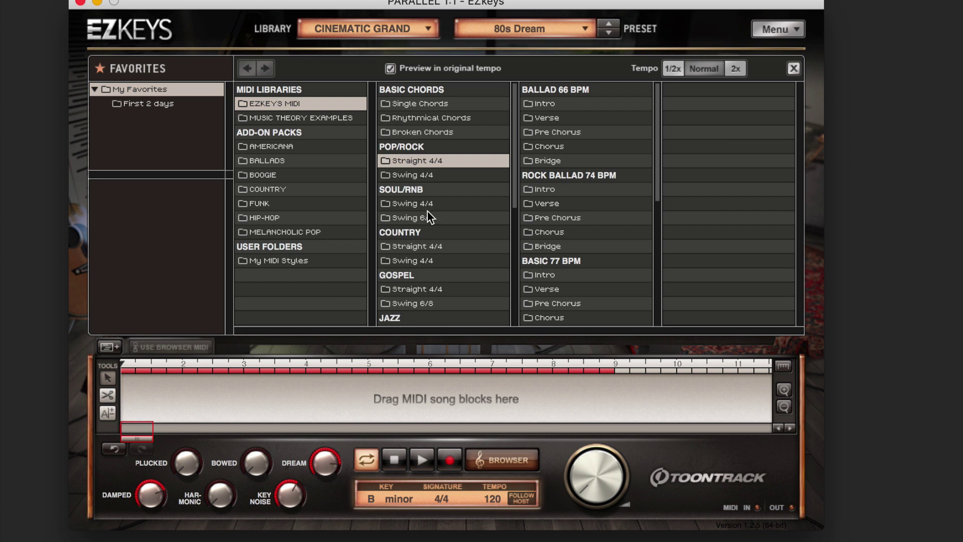
left_click(546, 221)
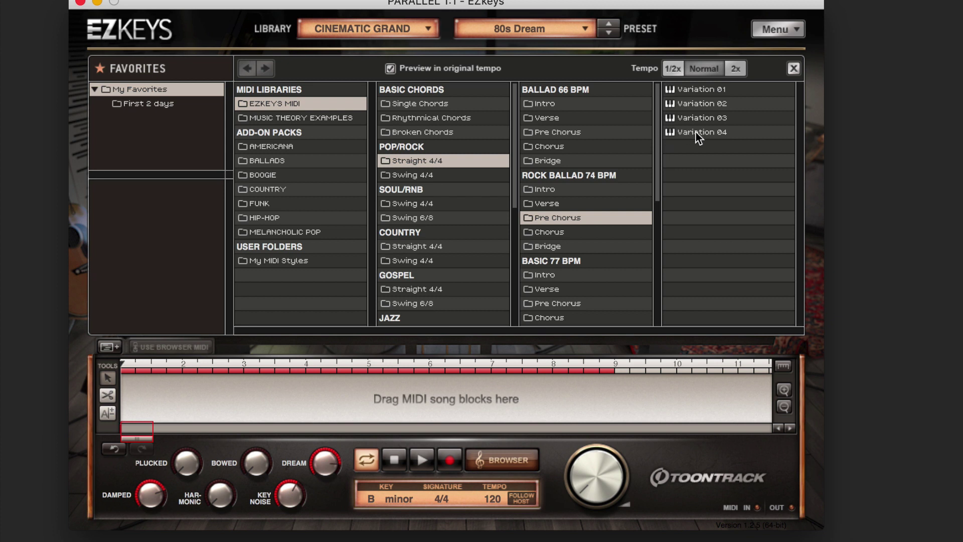
left_click(670, 133)
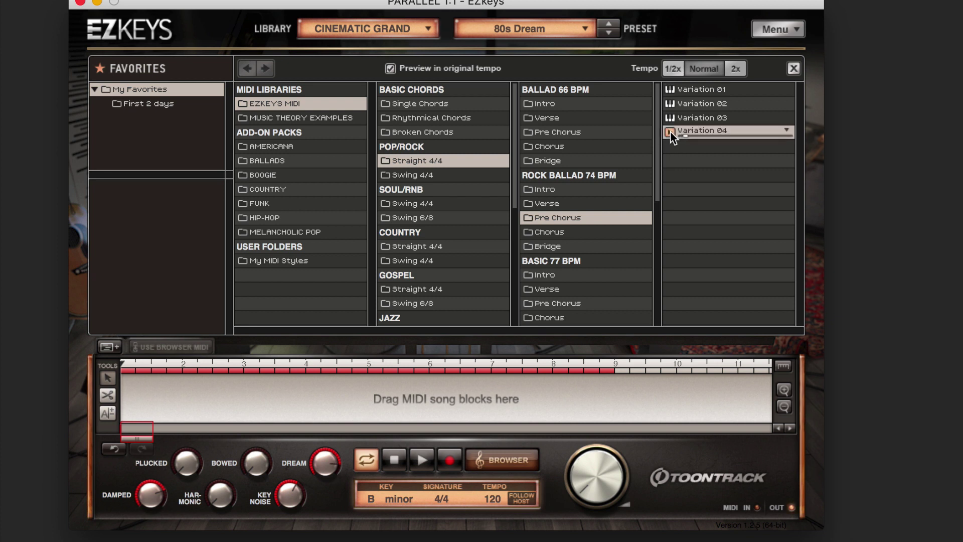
left_click(670, 132)
left_click_drag(722, 135, 179, 394)
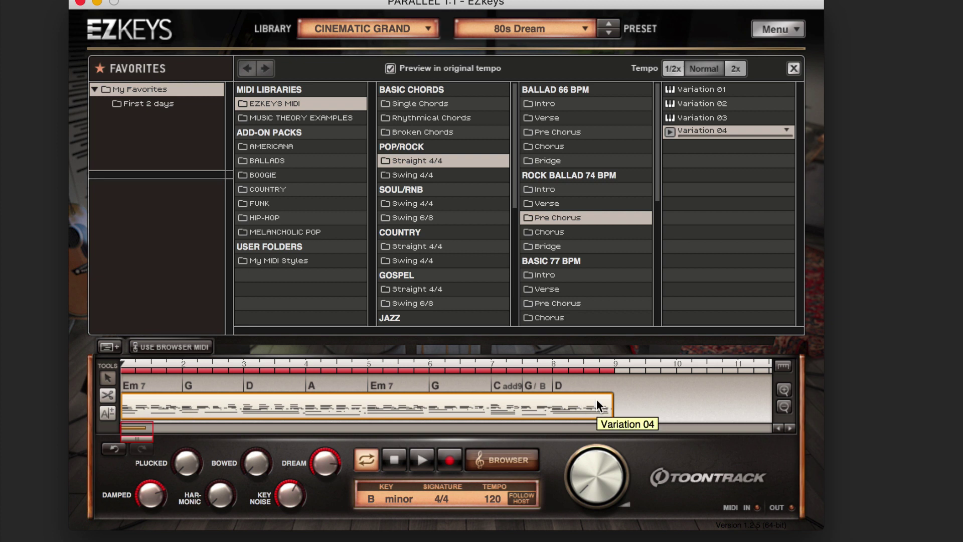
- Try A for the block's first chord, and change it to G add9 using the chord wheel
left_click(132, 387)
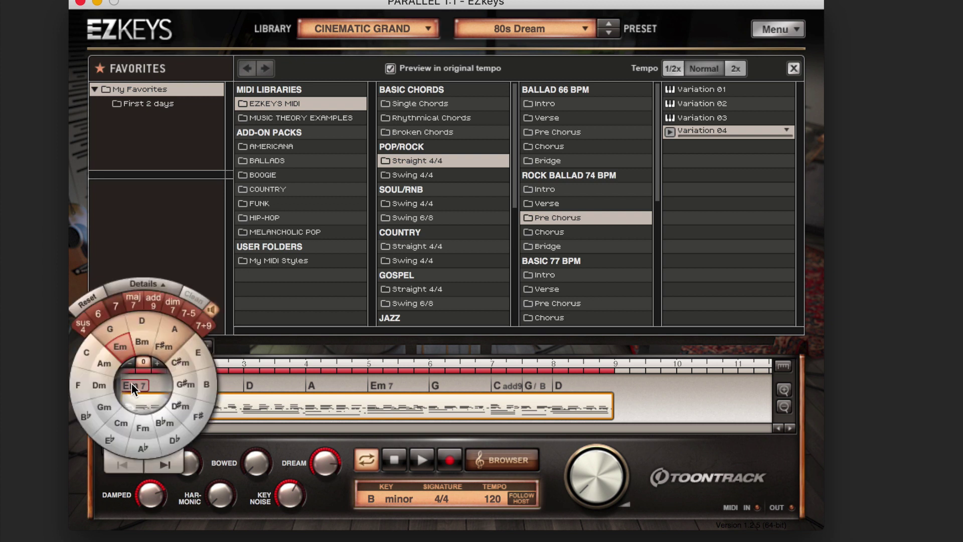
left_click(176, 325)
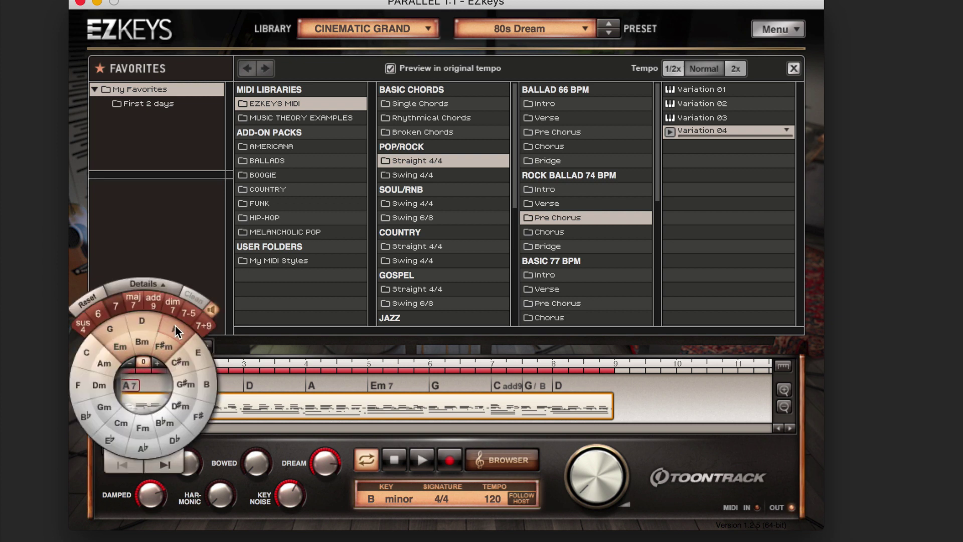
left_click(110, 327)
left_click(154, 300)
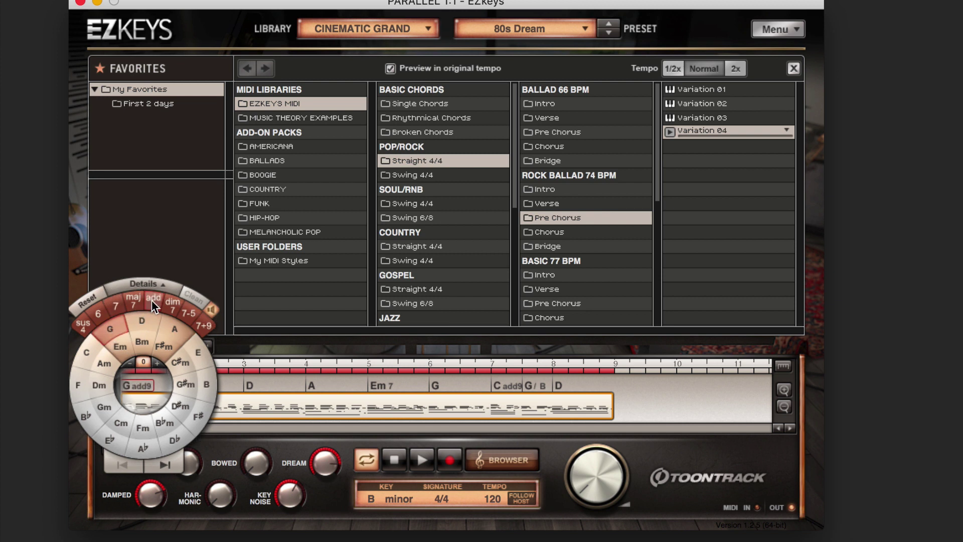
- In the first chord's details, remove the ninth and fifth, set the inversion to 2, and switch the chord to G maj7
left_click(162, 285)
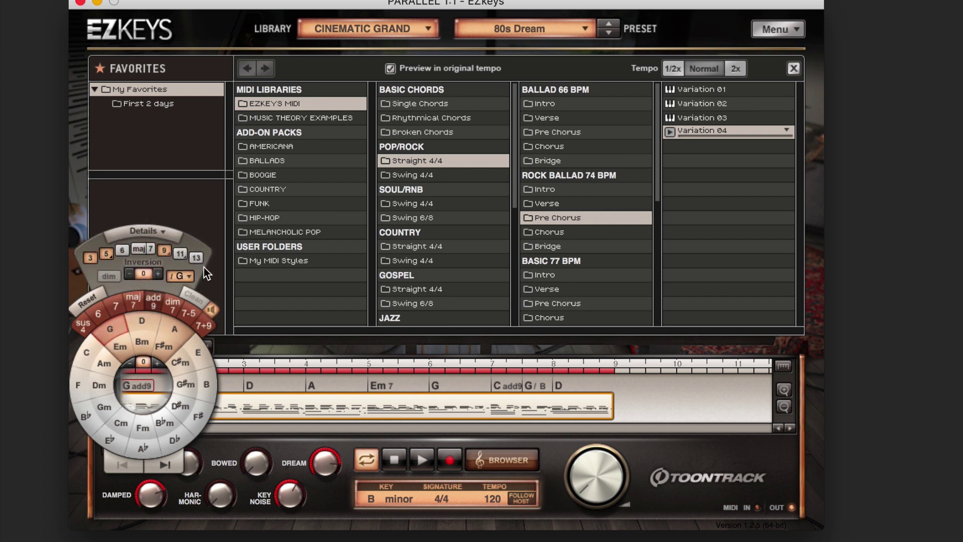
left_click(163, 251)
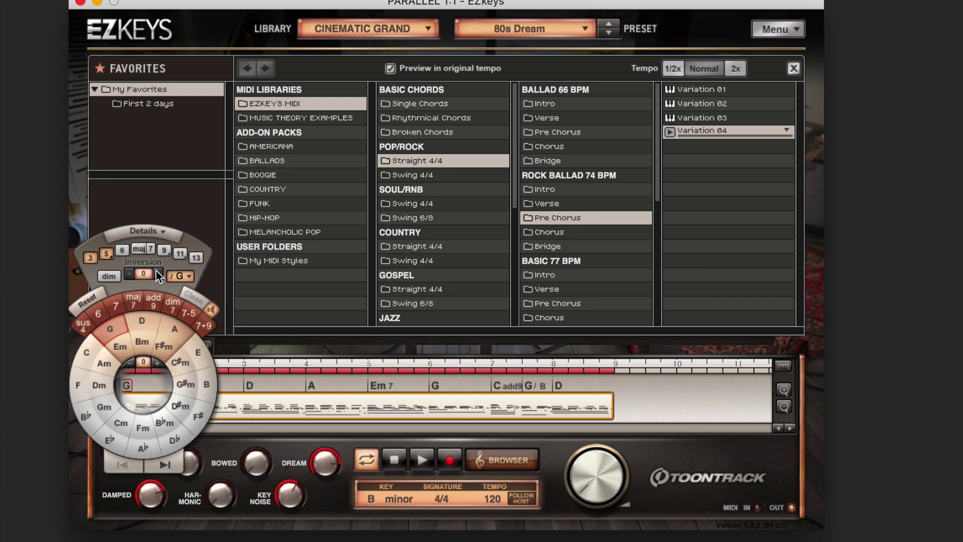
left_click(158, 273)
left_click(103, 254)
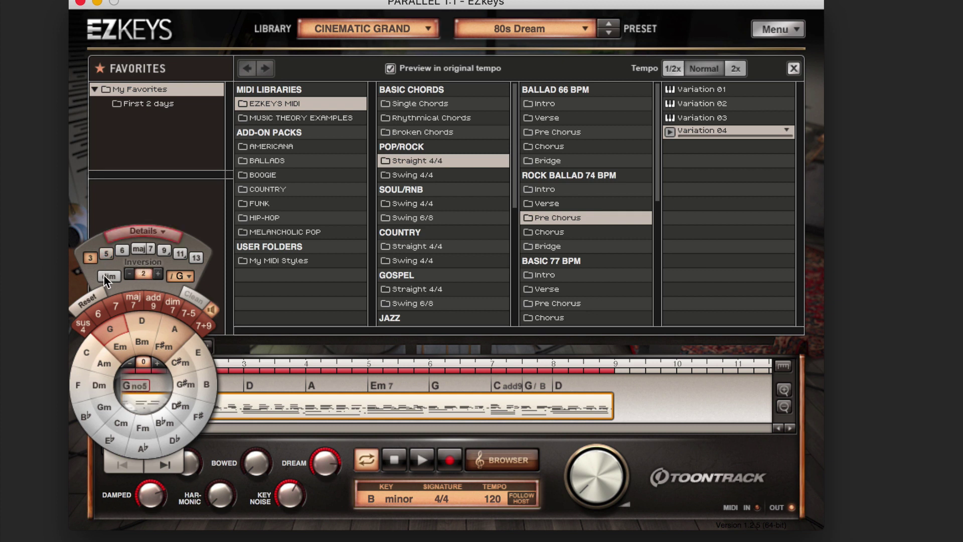
left_click(104, 275)
left_click(136, 303)
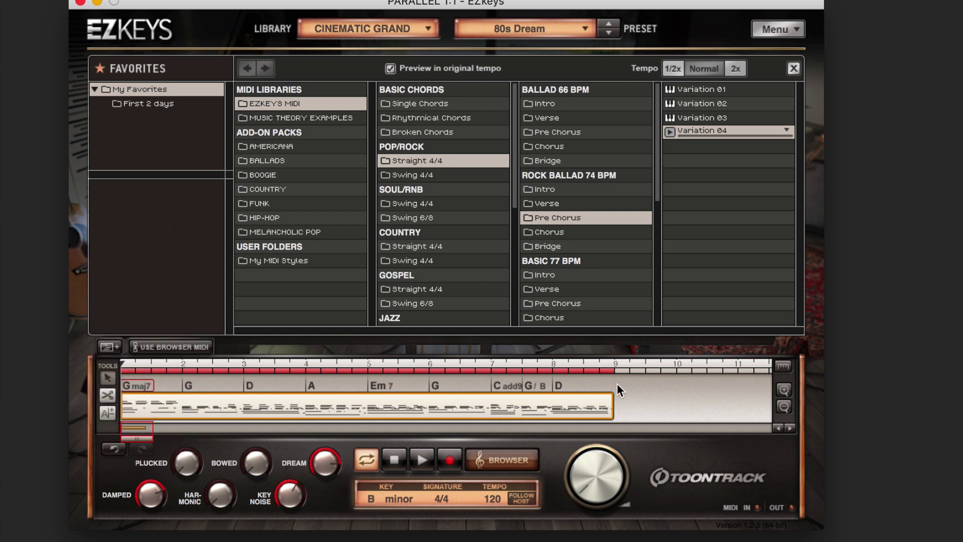
- Randomize the chords of the whole Variation 04 block on the song track
right_click(574, 399)
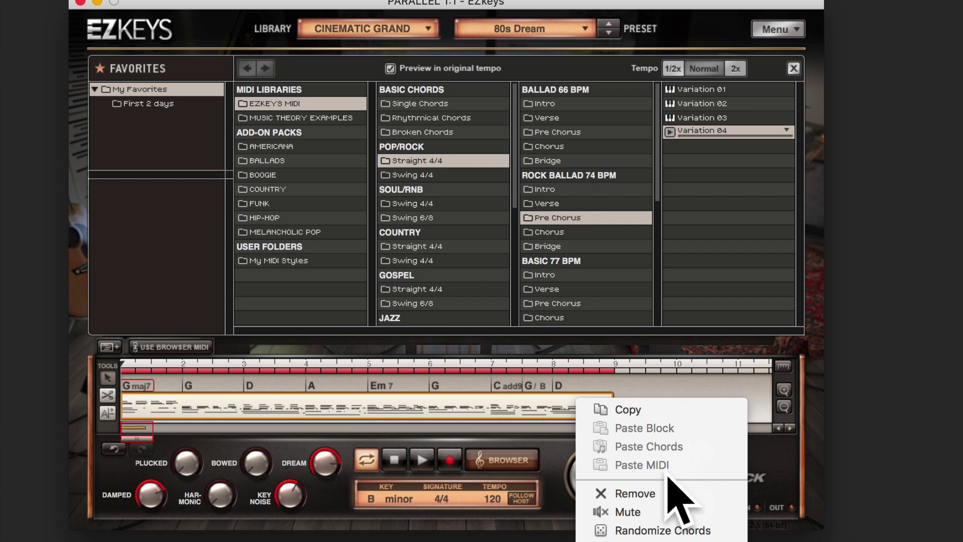
left_click(684, 529)
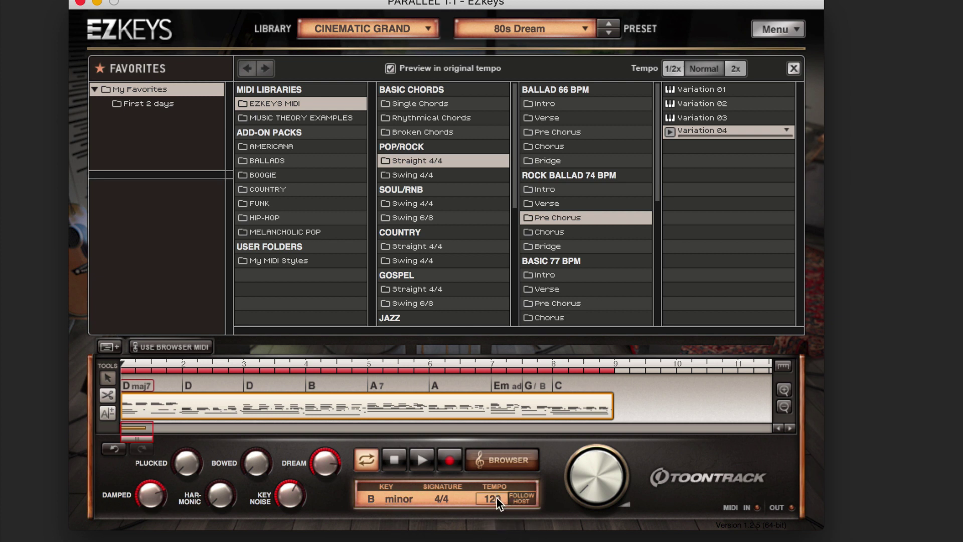
- Cut the song block into six shorter blocks, at bar 2 and midway through bars 2, 3, 4 and 6
left_click(110, 395)
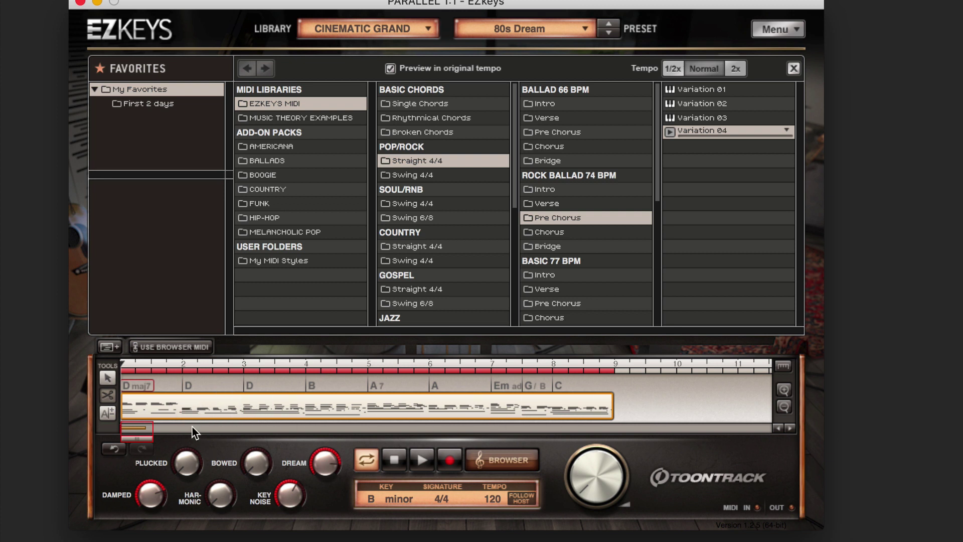
left_click(183, 414)
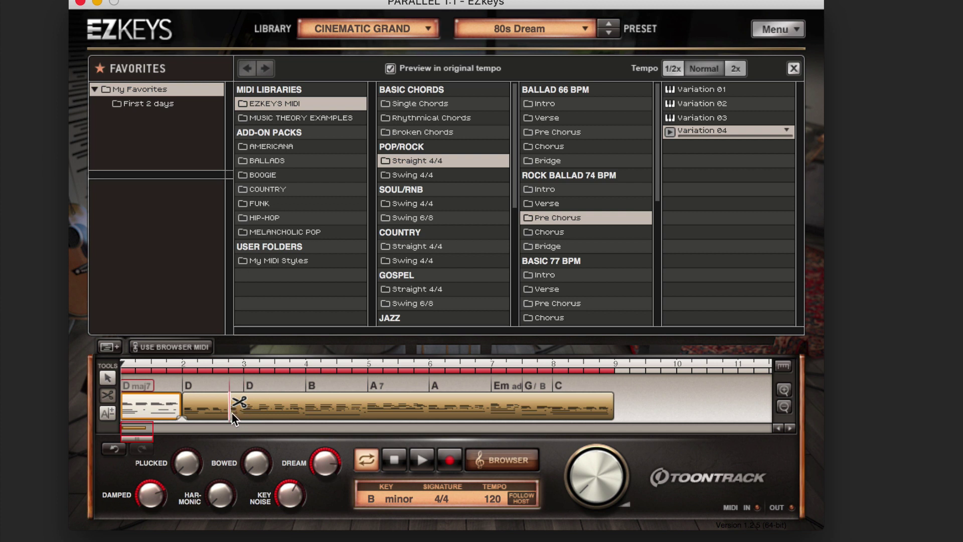
left_click(214, 413)
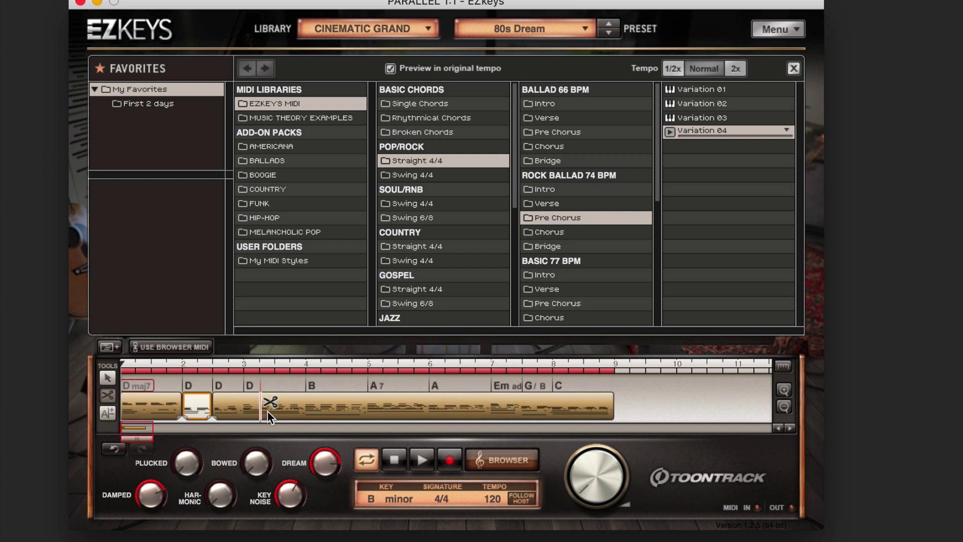
left_click(281, 410)
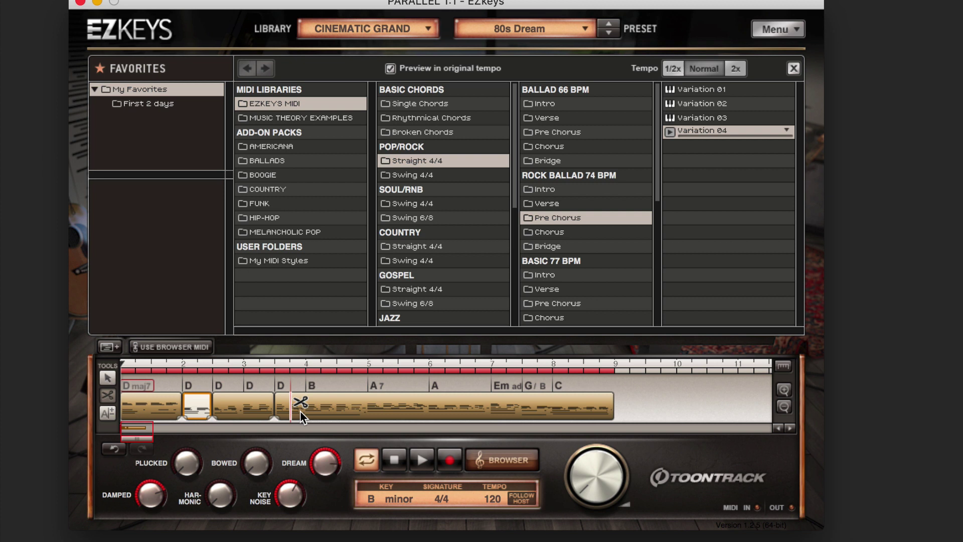
left_click(332, 410)
left_click(456, 409)
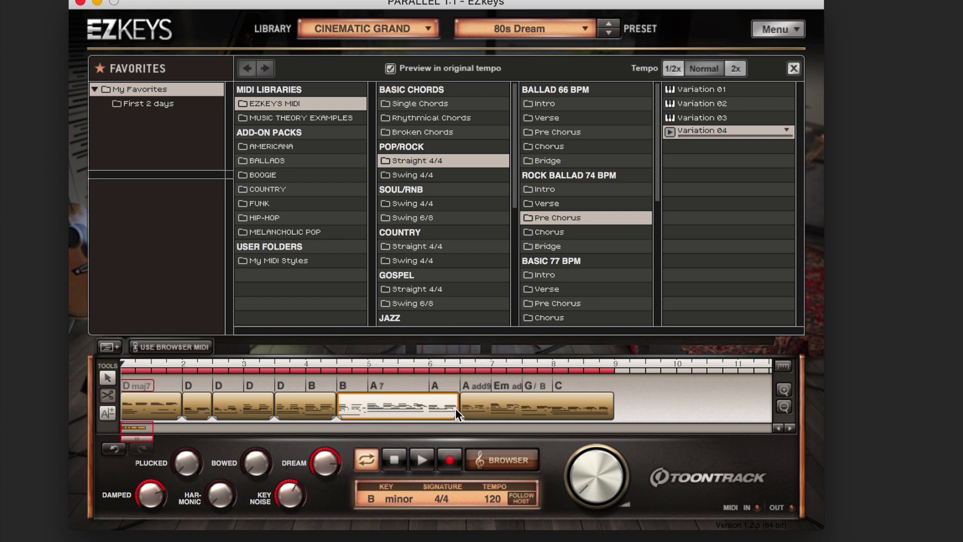
- Select all the cut blocks on the song track and randomize their chords together
left_click_drag(679, 410, 145, 389)
right_click(502, 401)
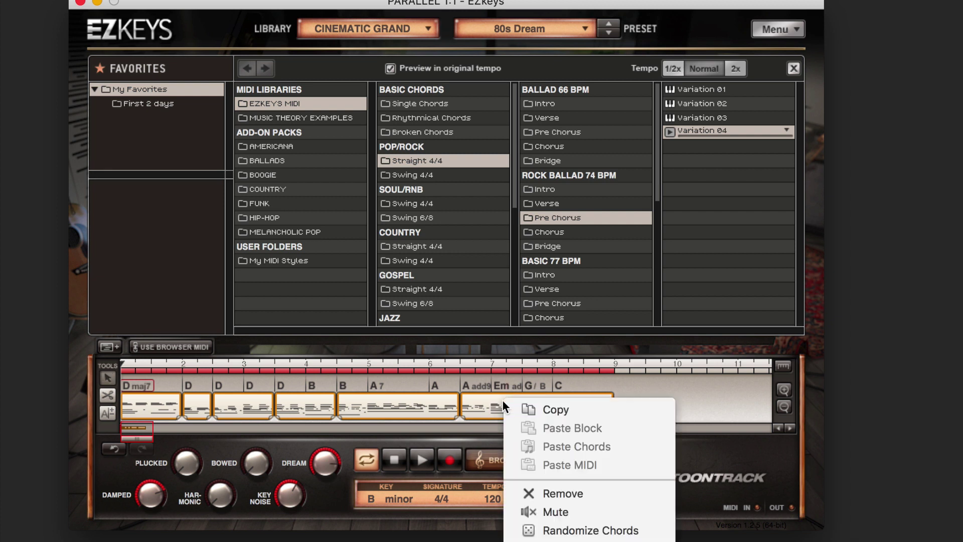
left_click(590, 530)
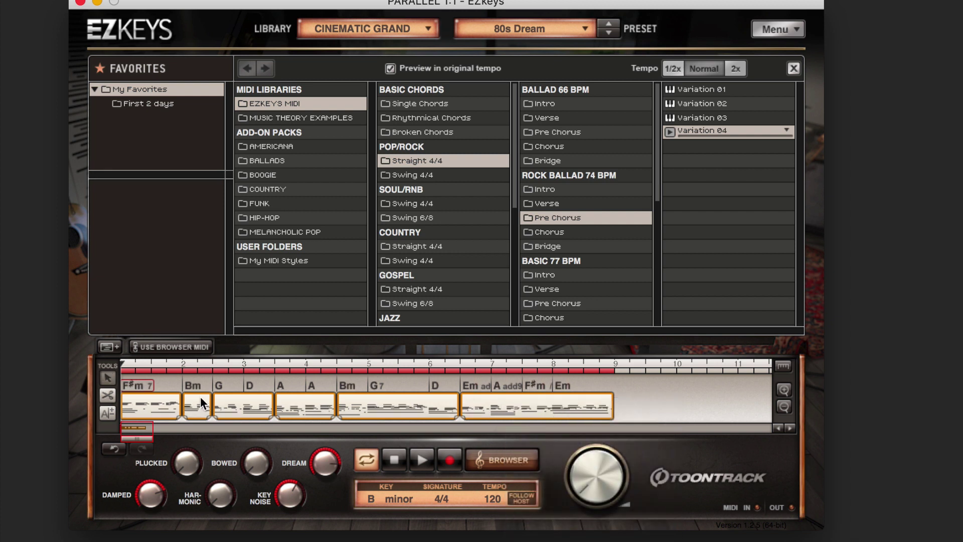
- Turn on Use Browser MIDI for the song blocks and choose Variation 02 as the pattern played through the chord progression
left_click(250, 387)
left_click(166, 348)
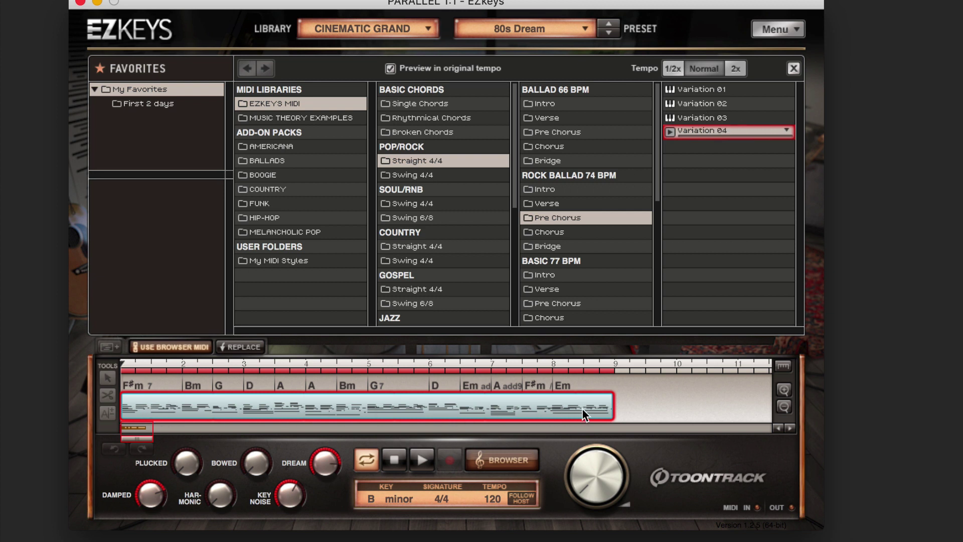
left_click(709, 104)
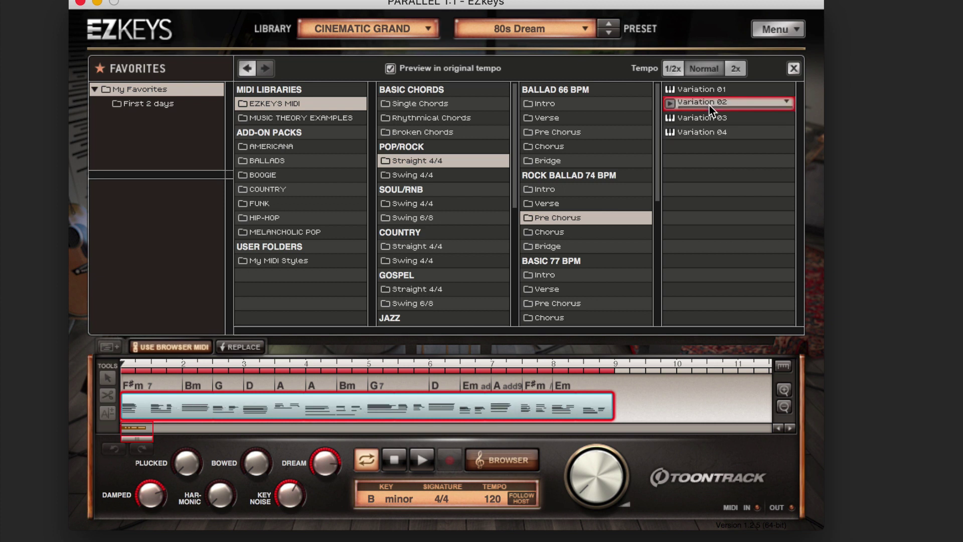
- Try Variation 01 on the chord progression, followed by Variation 04 from the Rhythmical Chords Eight Notes Straight patterns
left_click(693, 88)
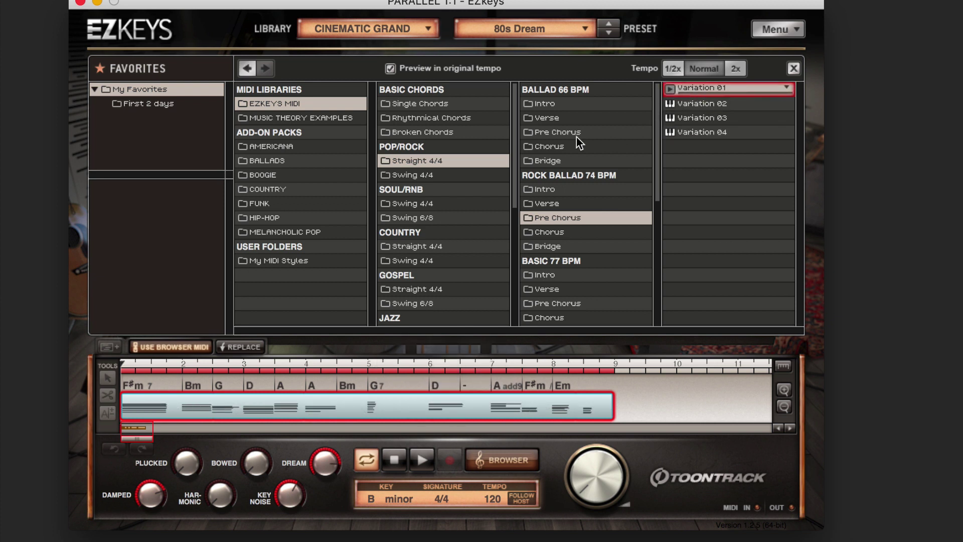
left_click(415, 118)
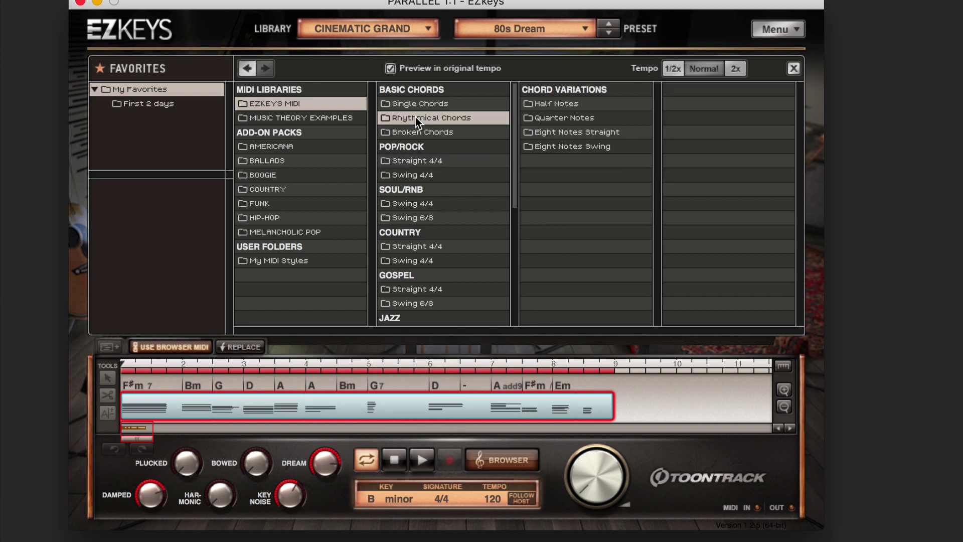
left_click(567, 131)
left_click(692, 133)
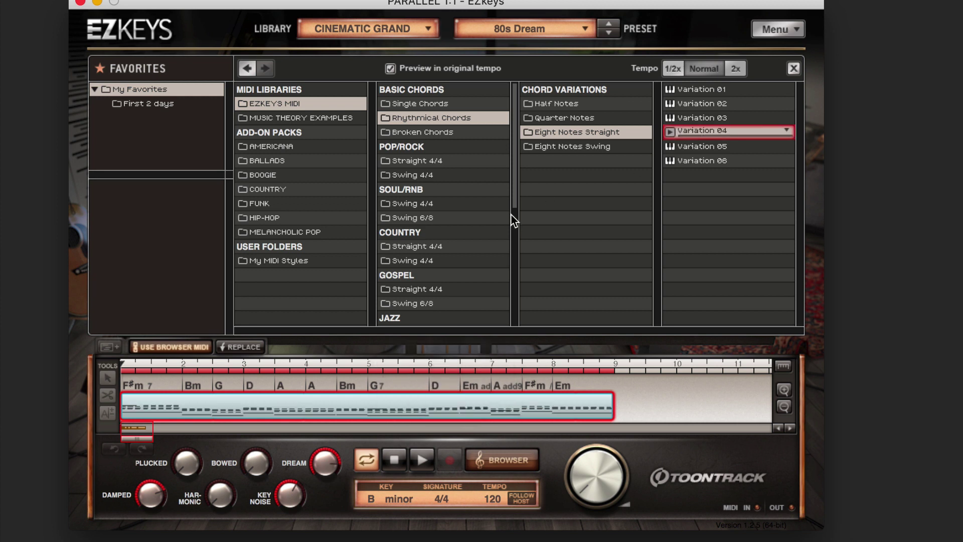
- Run Variation 04 and then Variation 02 of the Melancholic Pop Straight 6/8 Pre Chorus through the chord progression
left_click(281, 233)
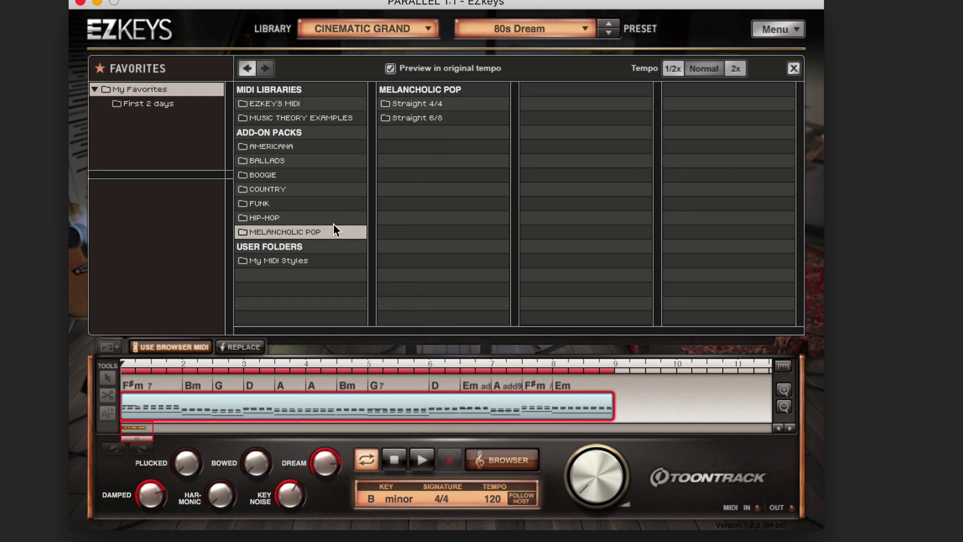
left_click(422, 120)
left_click(548, 133)
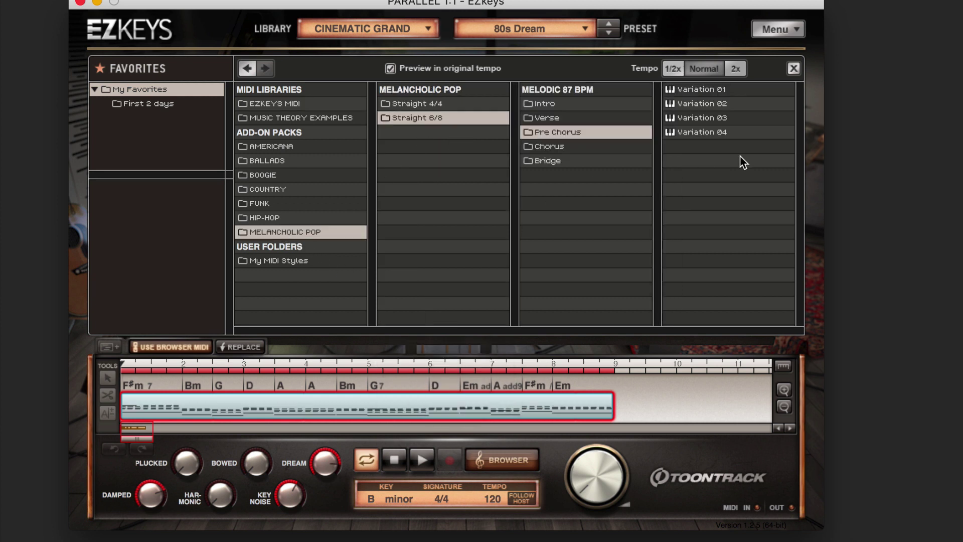
left_click(699, 129)
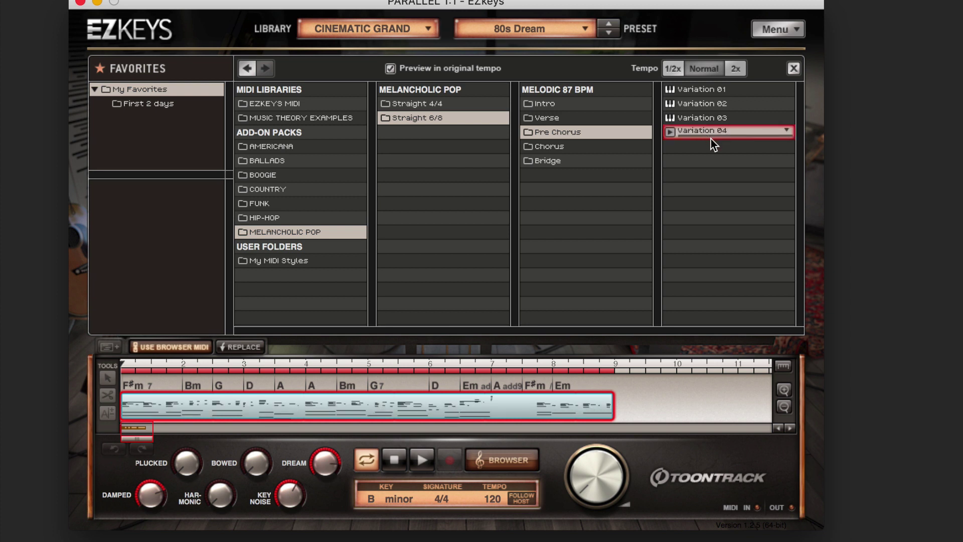
left_click(711, 105)
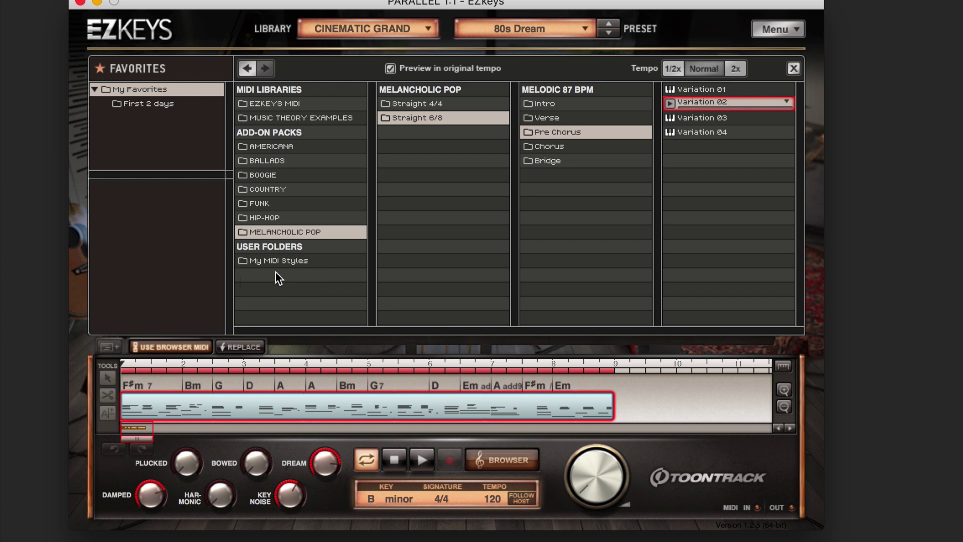
- Run Suite 2 Dm 2 and then Suite 2 Dm 6 from the user's BachMIDI folder through the chord progression
left_click(245, 261)
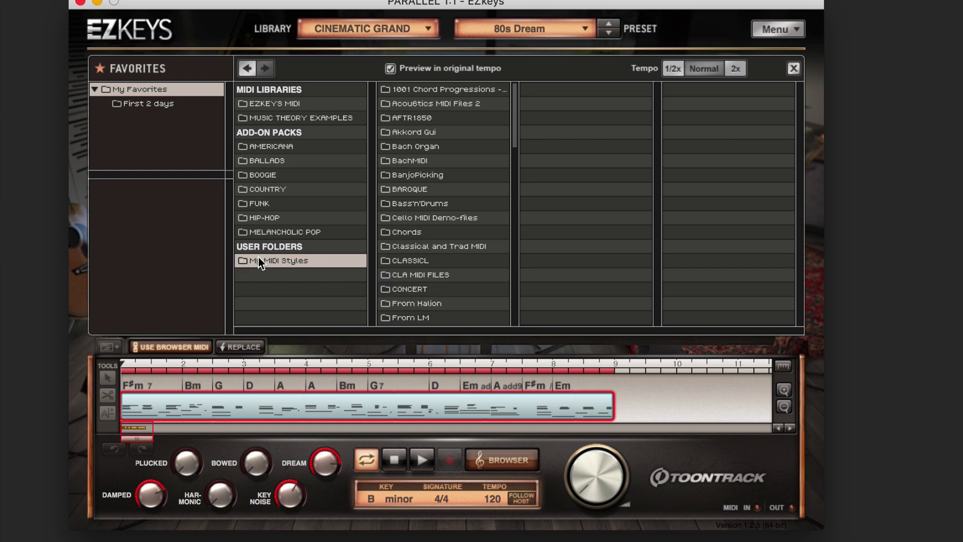
left_click_drag(515, 89, 537, 92)
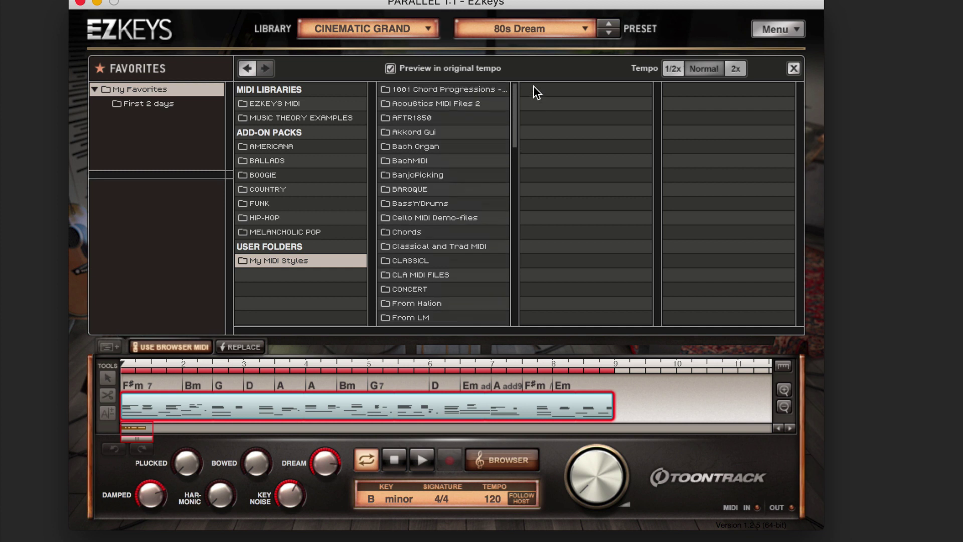
left_click(407, 160)
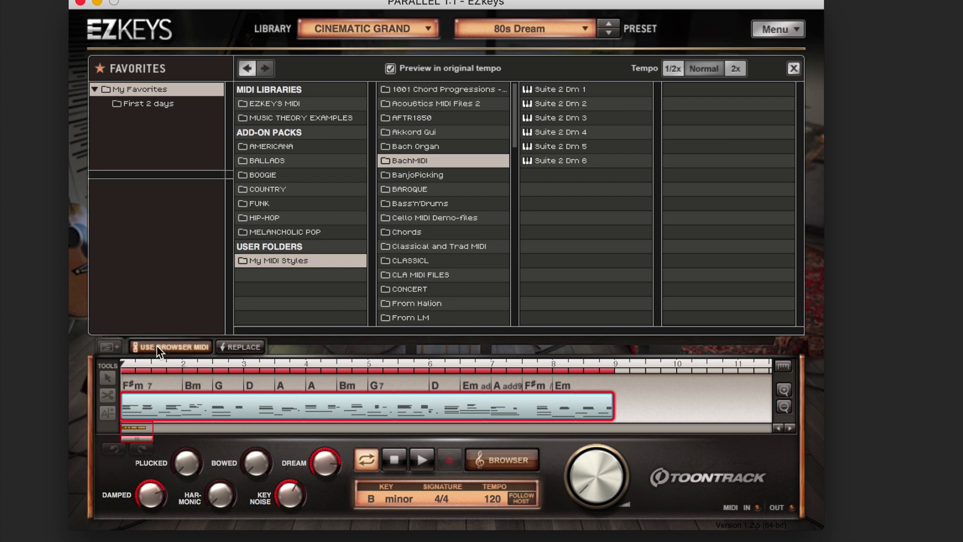
left_click(559, 105)
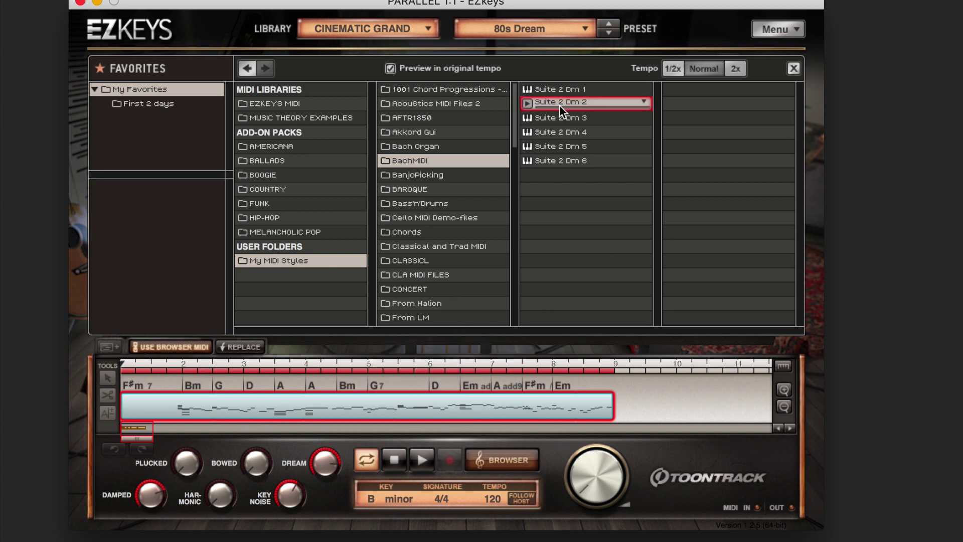
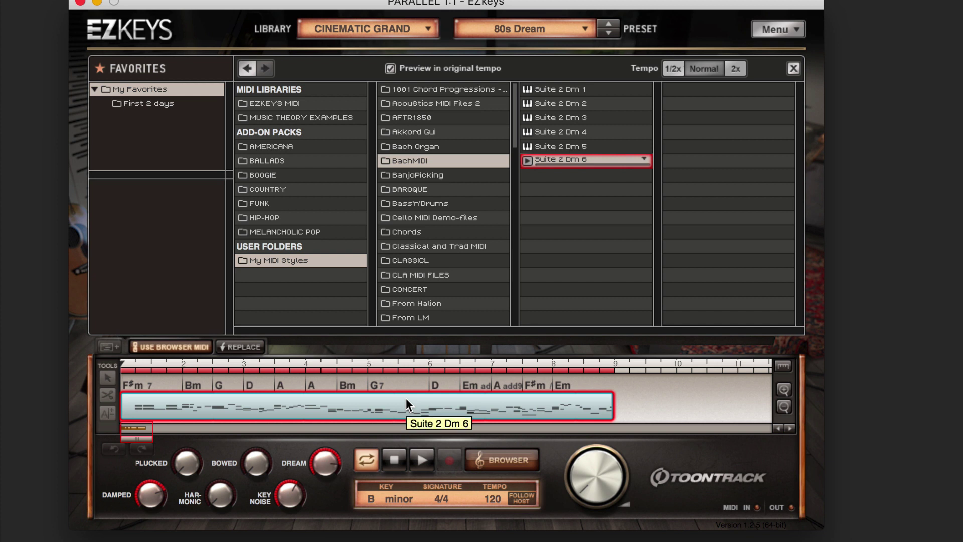
- Turn off Use Browser MIDI and remove all the blocks from the song track
left_click(166, 346)
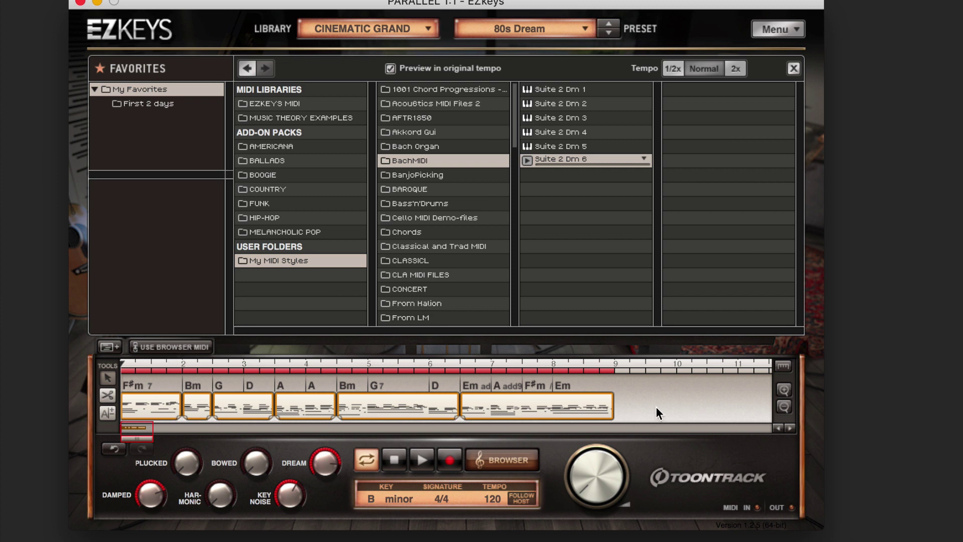
left_click_drag(657, 408, 127, 386)
right_click(550, 397)
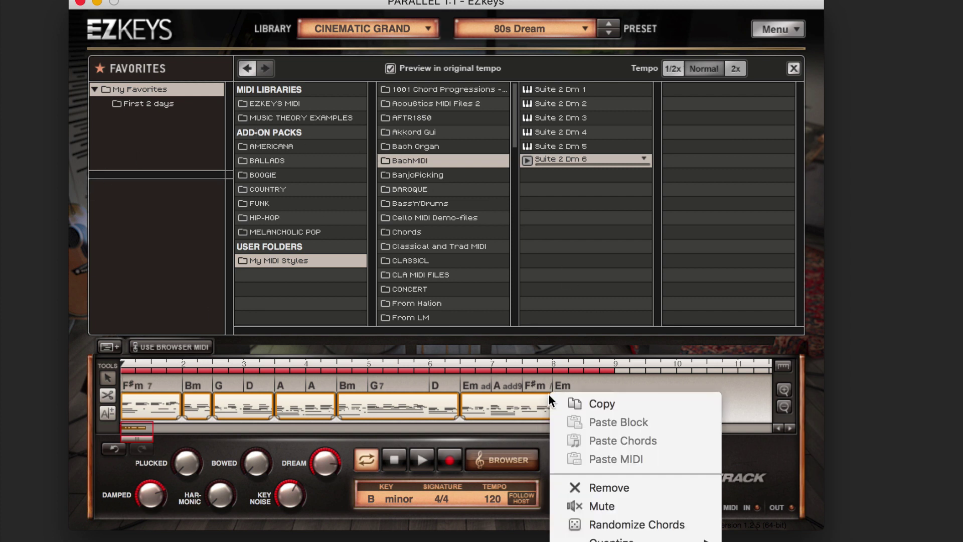
left_click(639, 489)
- Place Gnossienne1 from the Classical and Trad MIDI folder at the start of the song track and briefly play it
left_click(431, 245)
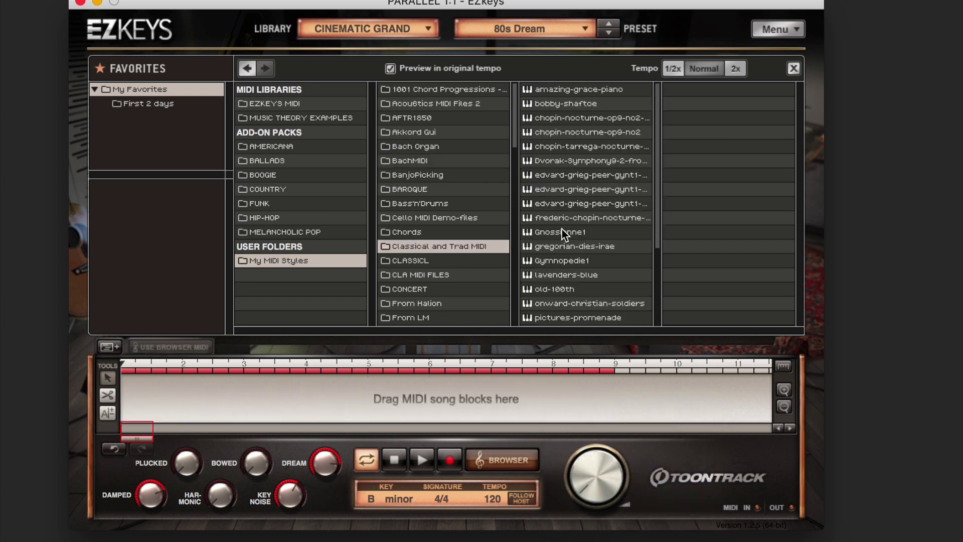
left_click(553, 232)
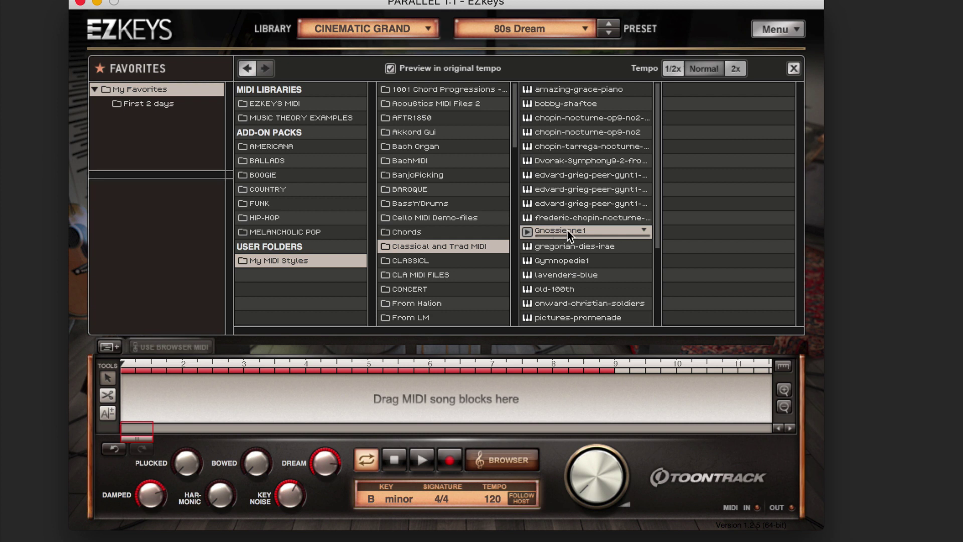
mouse_move(568, 227)
left_mouse_down()
mouse_move(477, 341)
mouse_move(134, 392)
left_mouse_up()
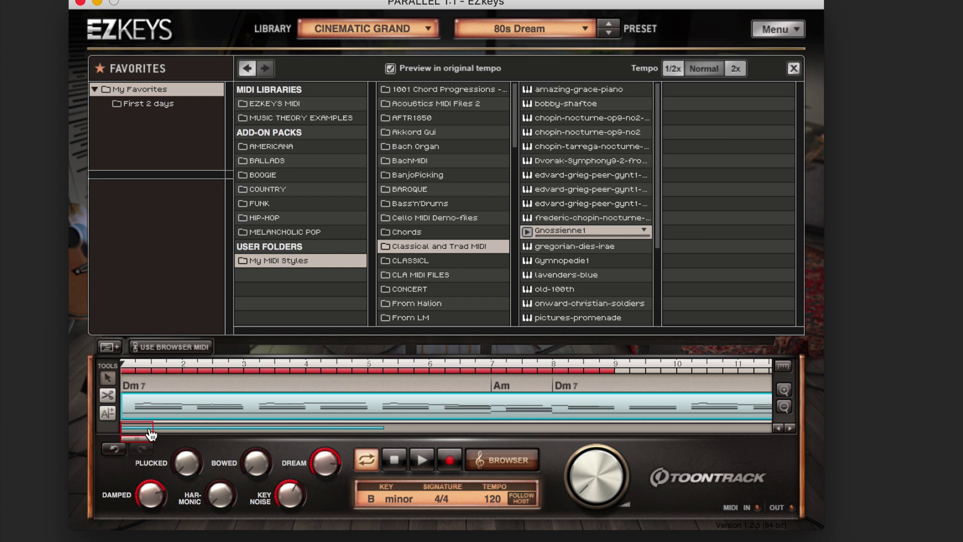
left_click_drag(154, 428, 442, 433)
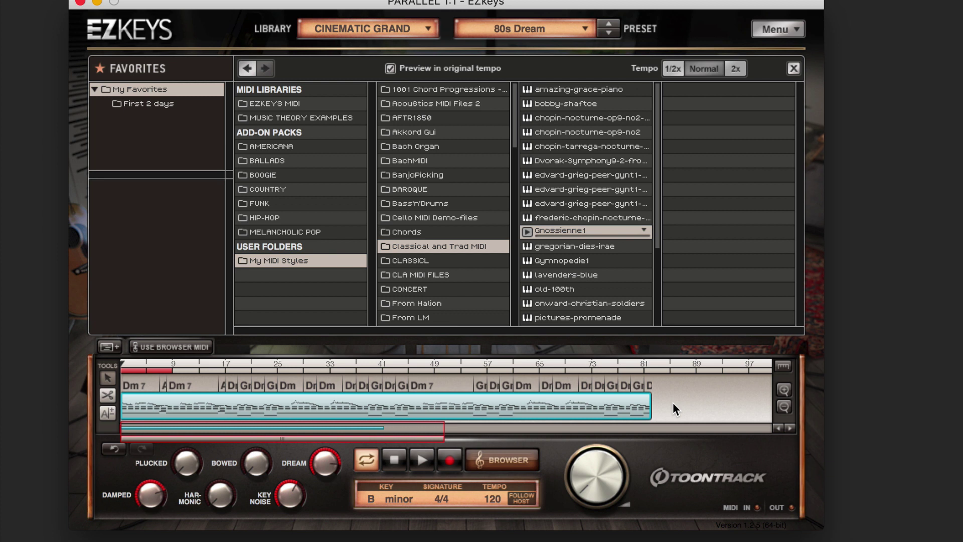
left_click(423, 463)
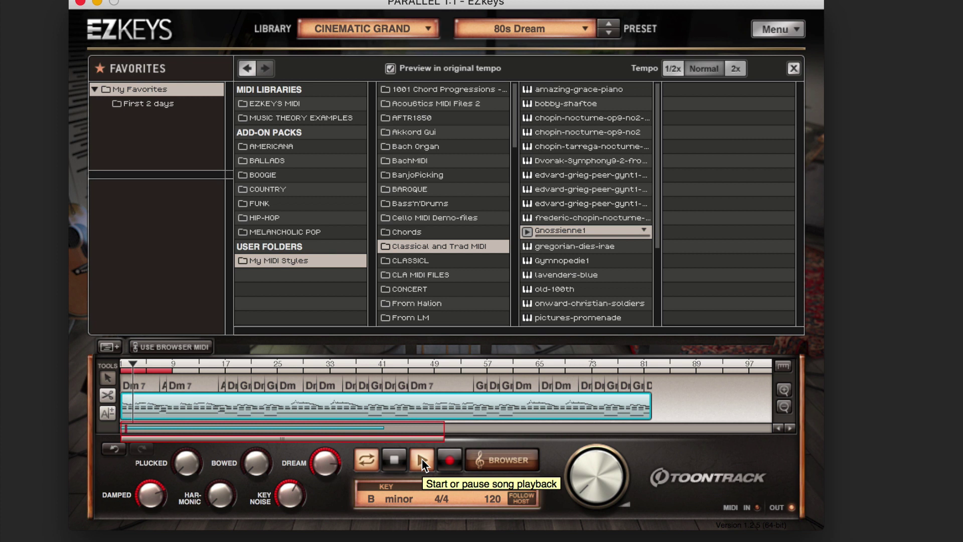
left_click(423, 462)
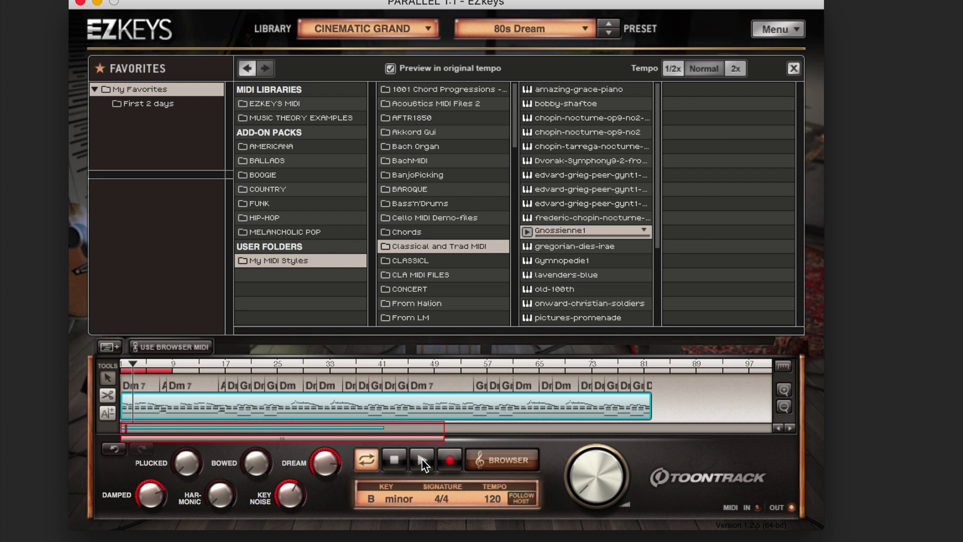
- Randomize the chords of the Gnossienne1 block and play the result
right_click(563, 396)
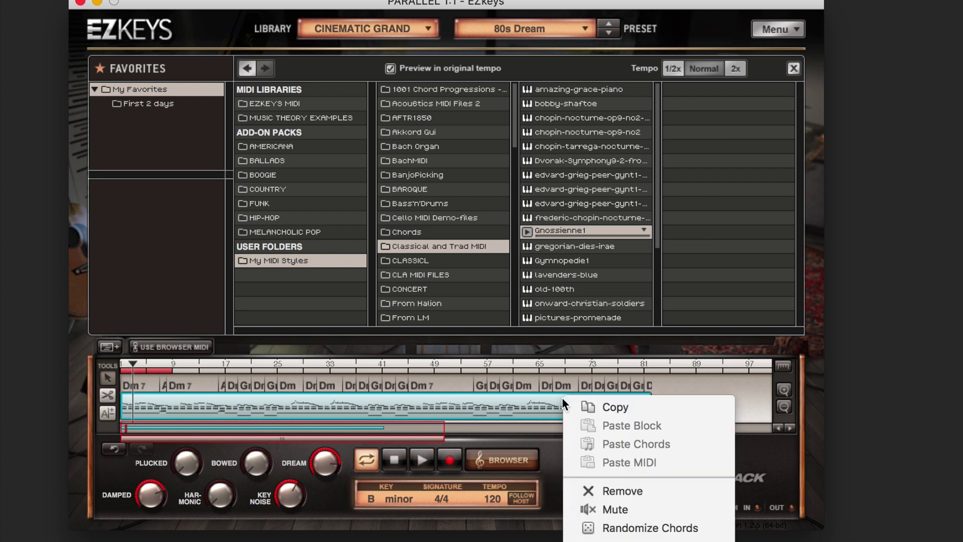
left_click(639, 529)
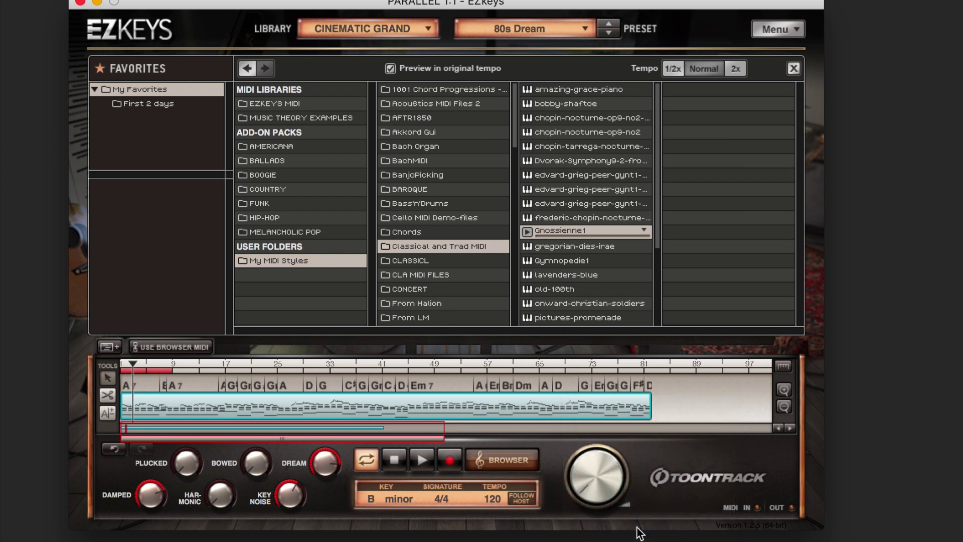
left_click(420, 460)
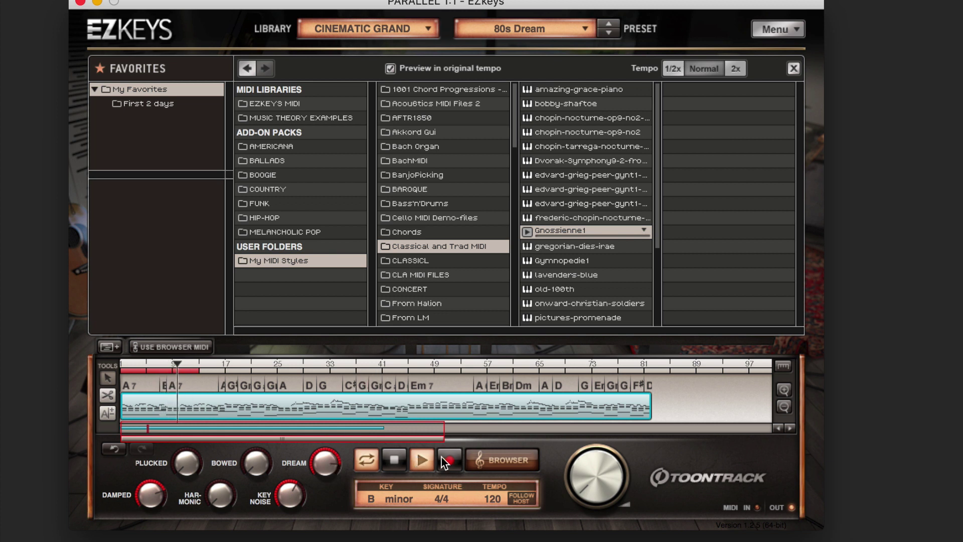
left_click(397, 462)
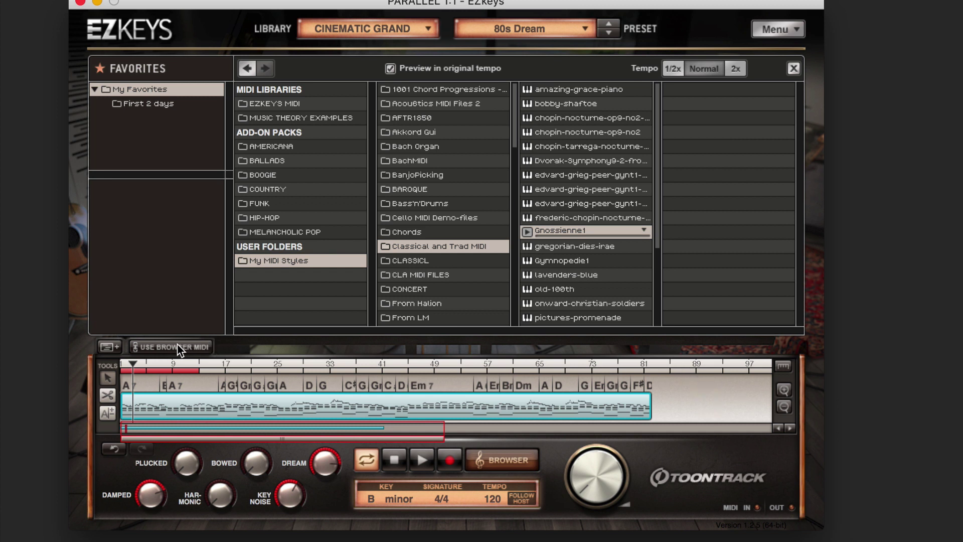
- Audition DBPREFUG from the BAROQUE folder through the block's chords with Use Browser MIDI, and replace the block's MIDI with it
left_click(199, 346)
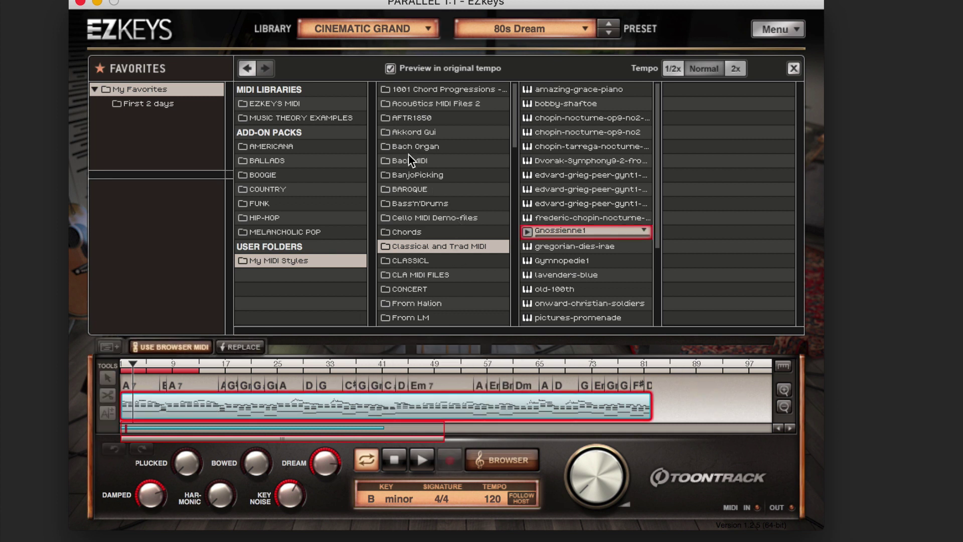
left_click(411, 187)
left_click(556, 132)
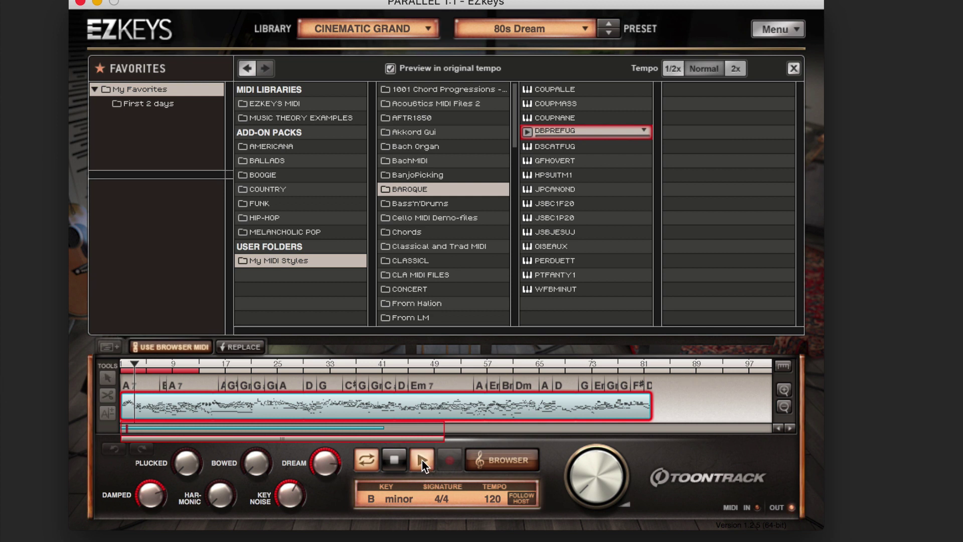
left_click(394, 460)
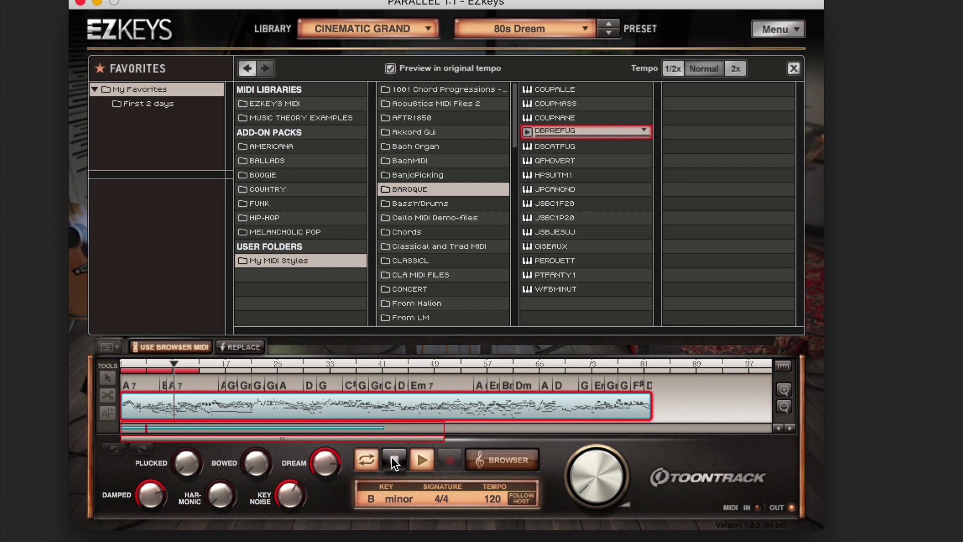
left_click(393, 458)
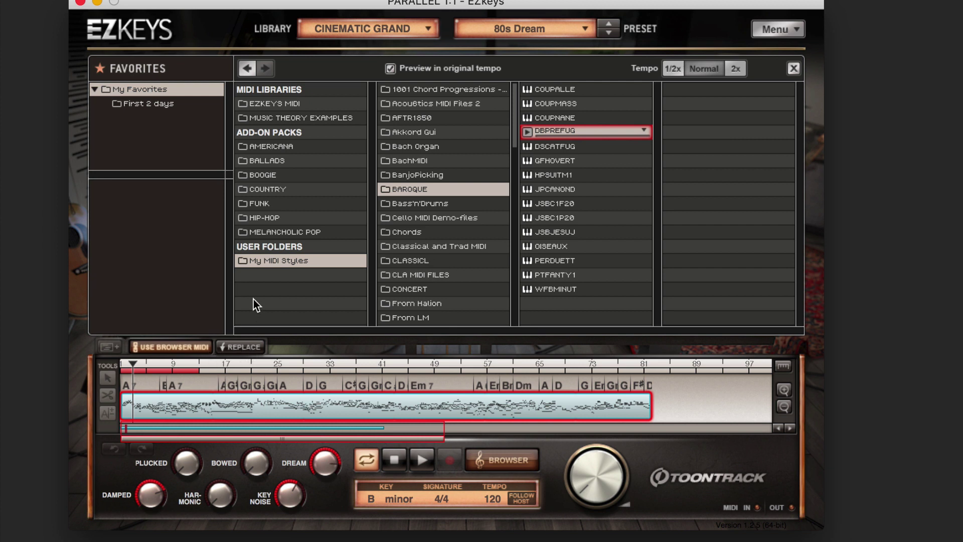
left_click(247, 348)
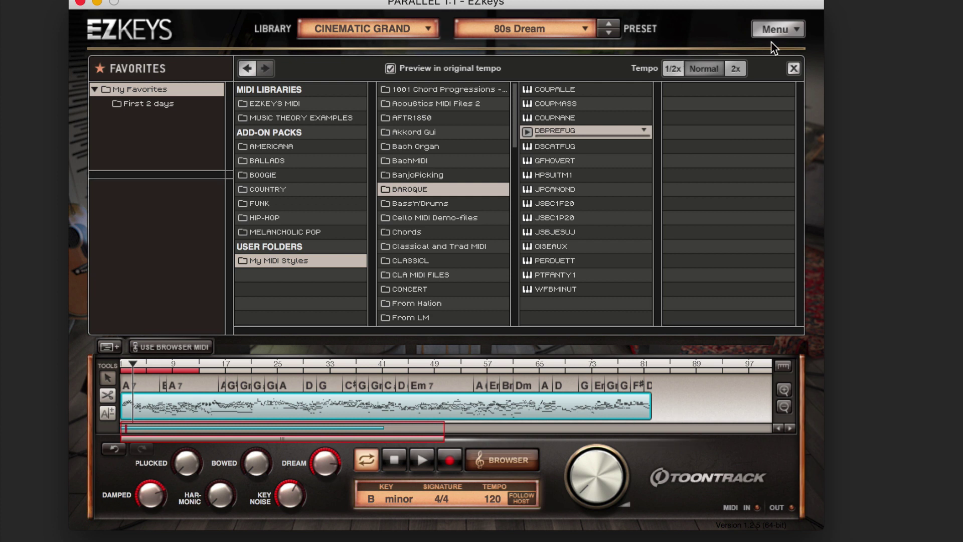
- Check the EZkeys main options and export the song block as a MIDI region at bar 1 of the DAW's MIDI FX to Omni track
left_click(797, 29)
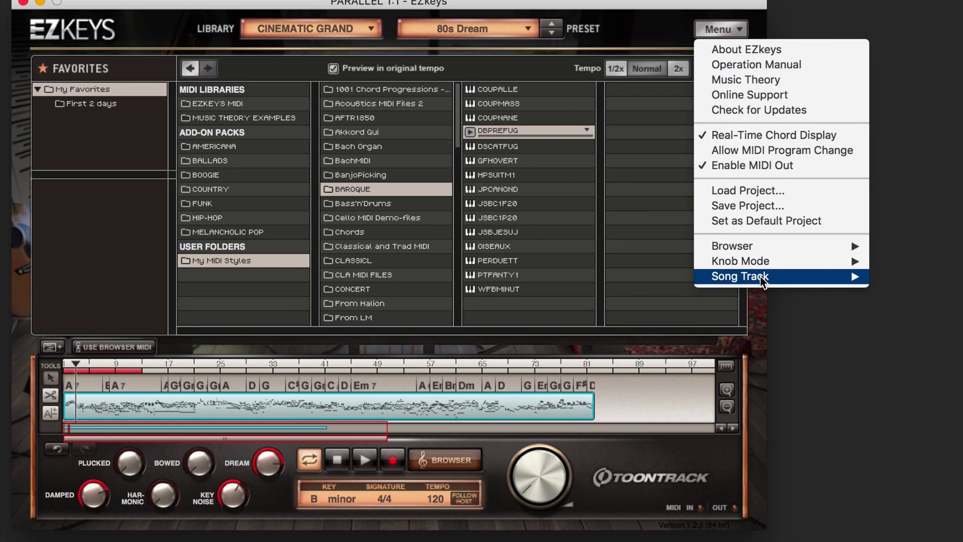
mouse_move(838, 276)
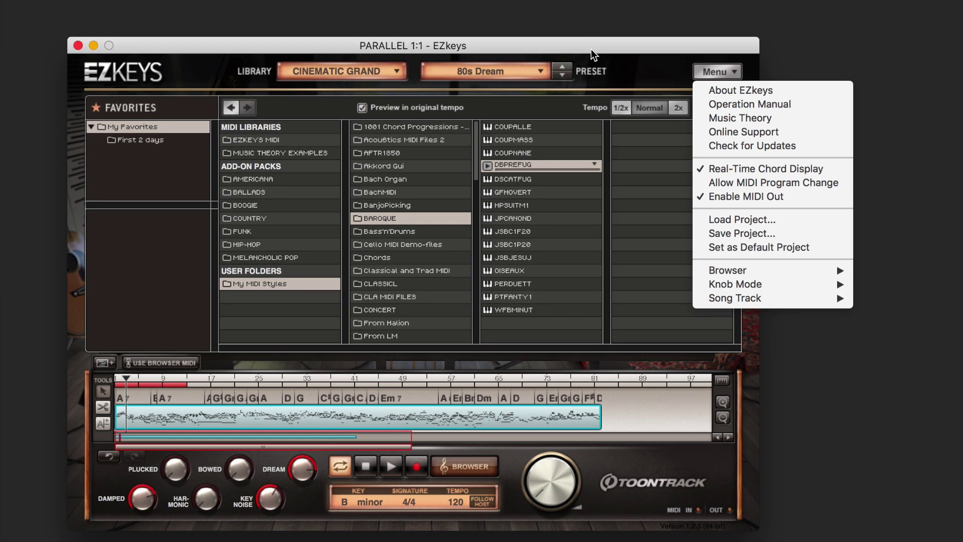
left_click(317, 278)
left_click_drag(279, 436, 200, 34)
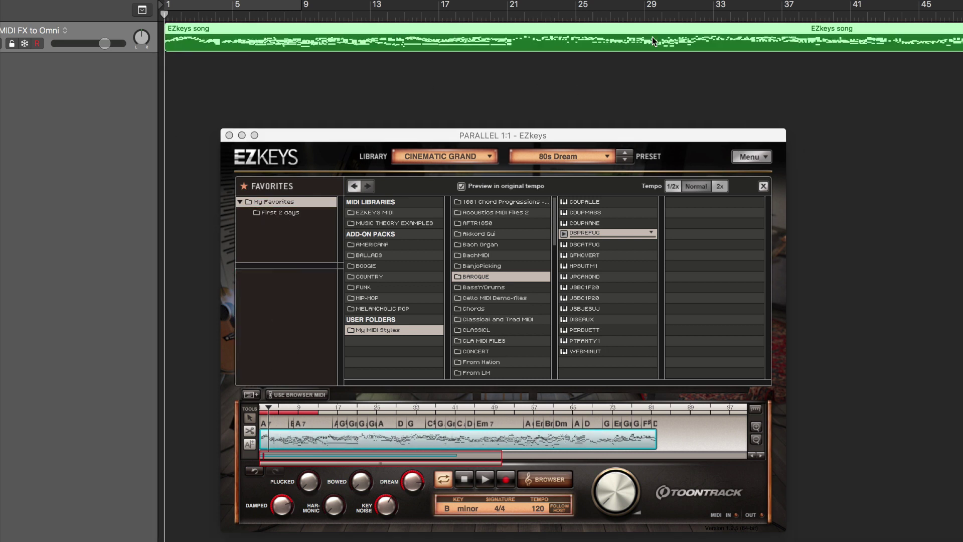
- Remove the DBPREFUG block from the EZkeys song track
right_click(558, 438)
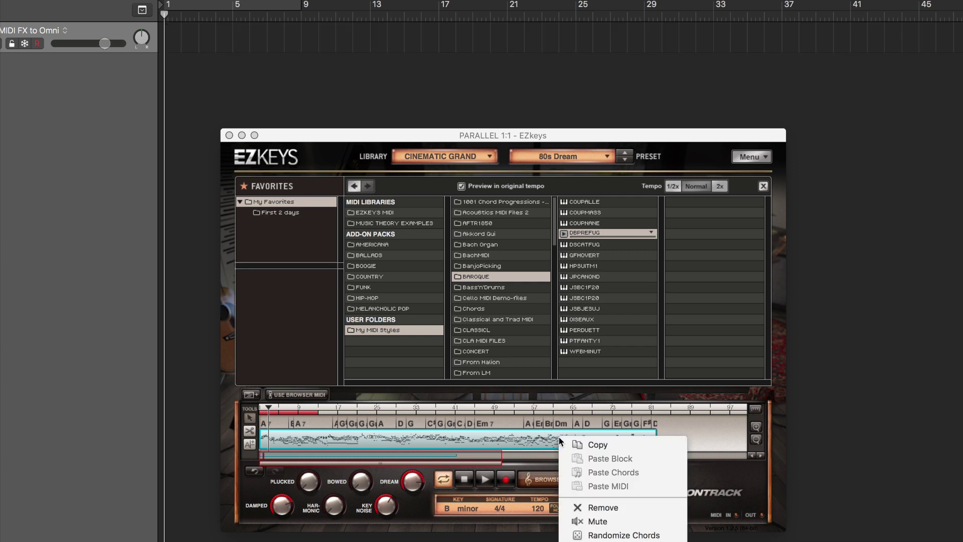
left_click(617, 508)
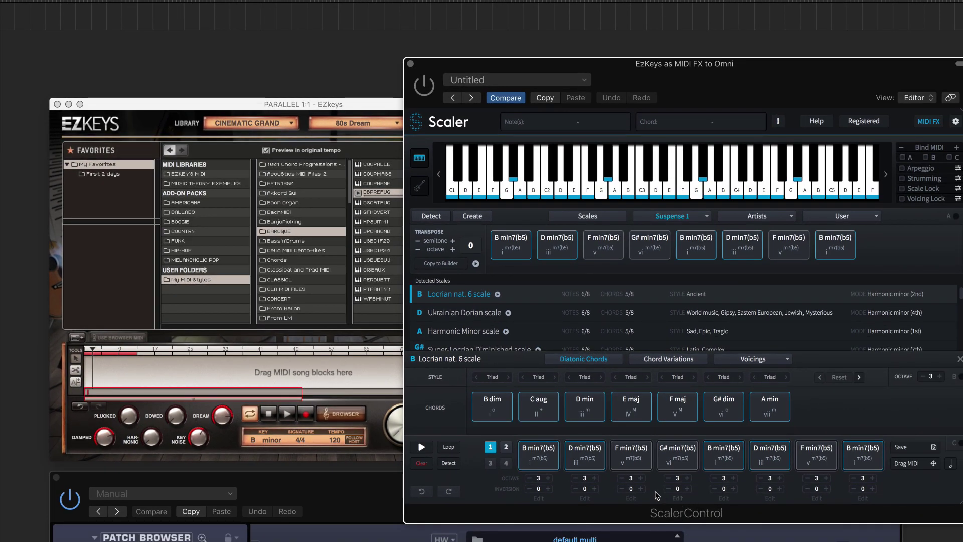
- Look over Scaler's scales and song sets, load the House Authority set from the Artists collection, and audition its chords
left_click(618, 219)
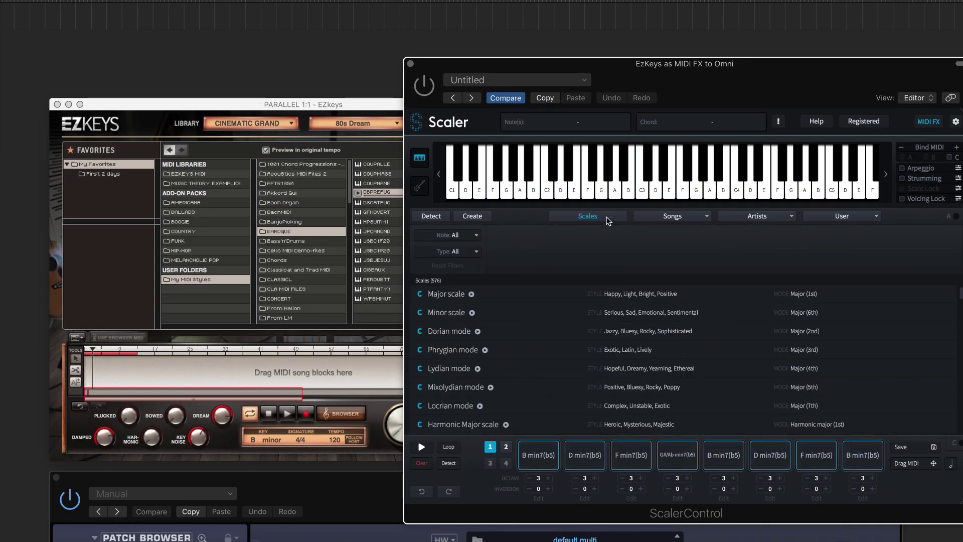
left_click(671, 217)
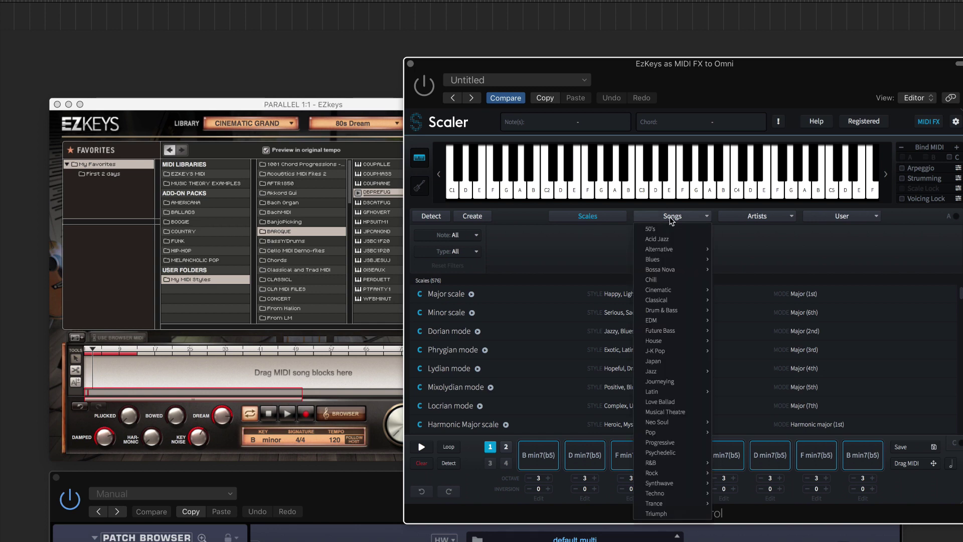
left_click(767, 217)
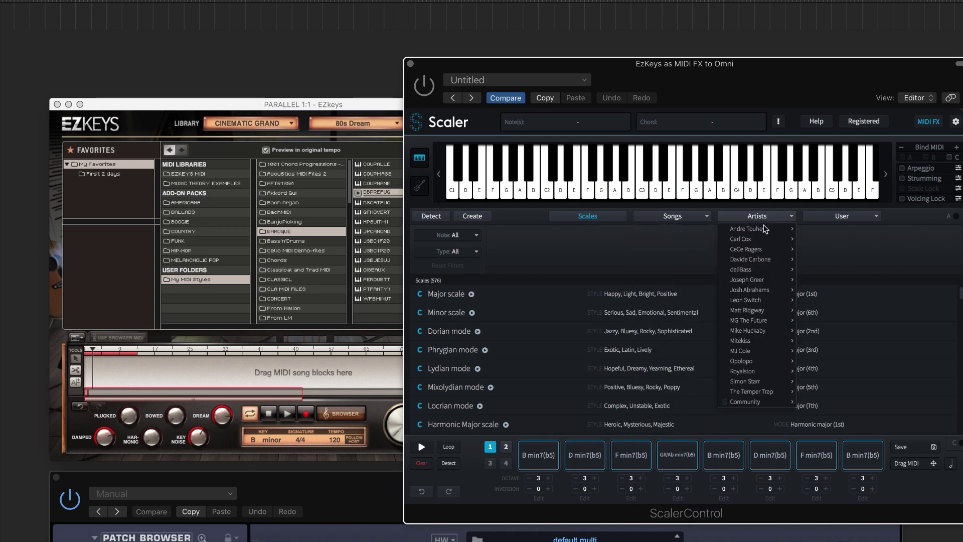
mouse_move(757, 259)
left_click(813, 260)
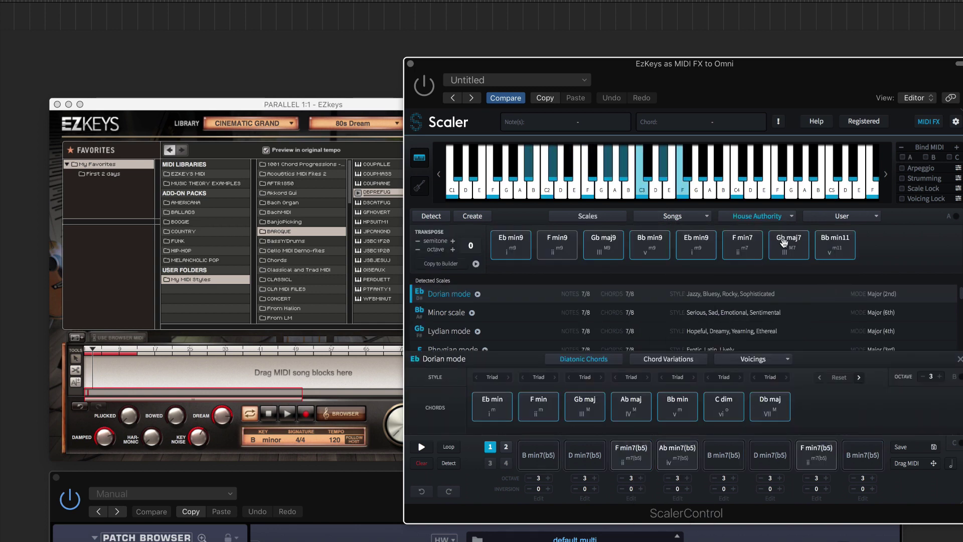
left_click(512, 237)
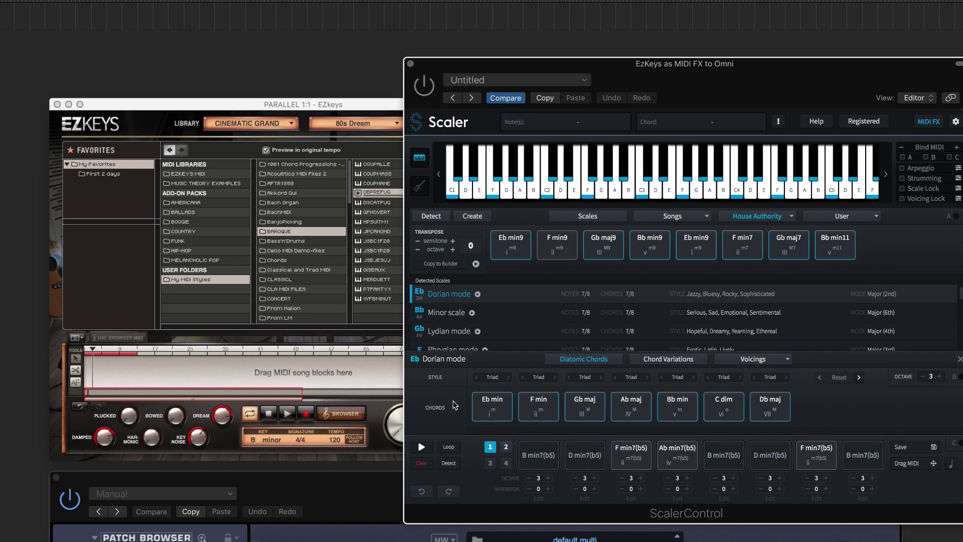
left_click(767, 402)
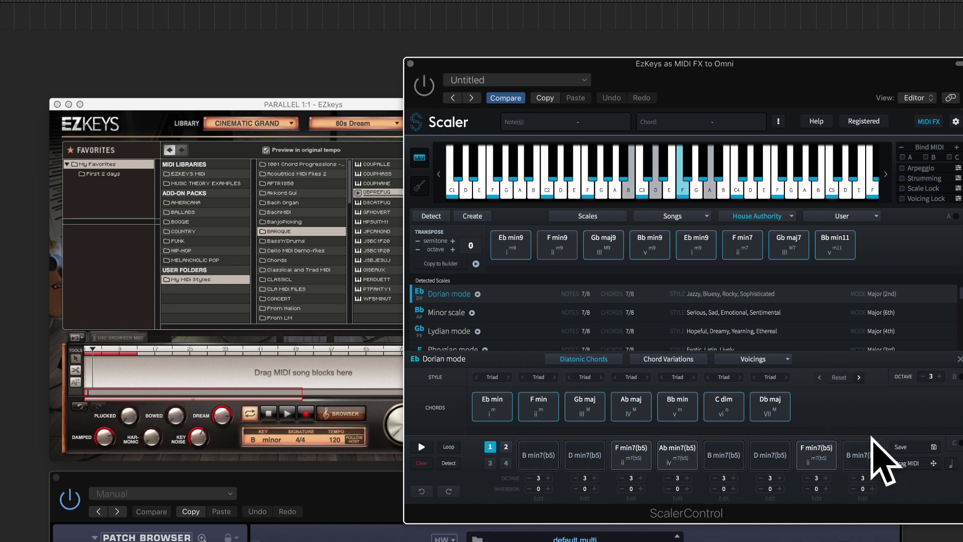
- Copy the House Authority chords to Scaler's builder and transfer their MIDI to the start of the EZkeys song track
left_click(445, 264)
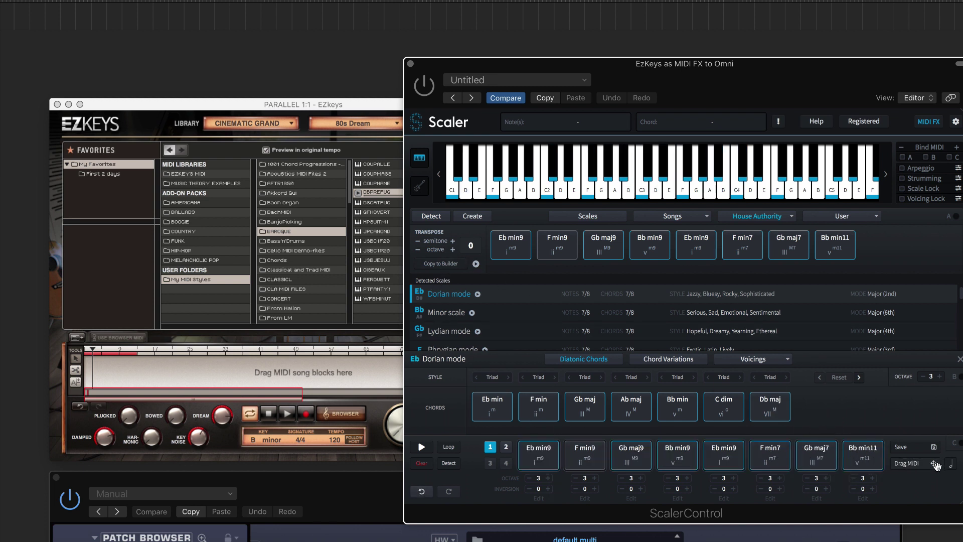
left_click_drag(935, 462, 918, 461)
left_click_drag(469, 398, 107, 391)
left_click_drag(343, 373, 176, 374)
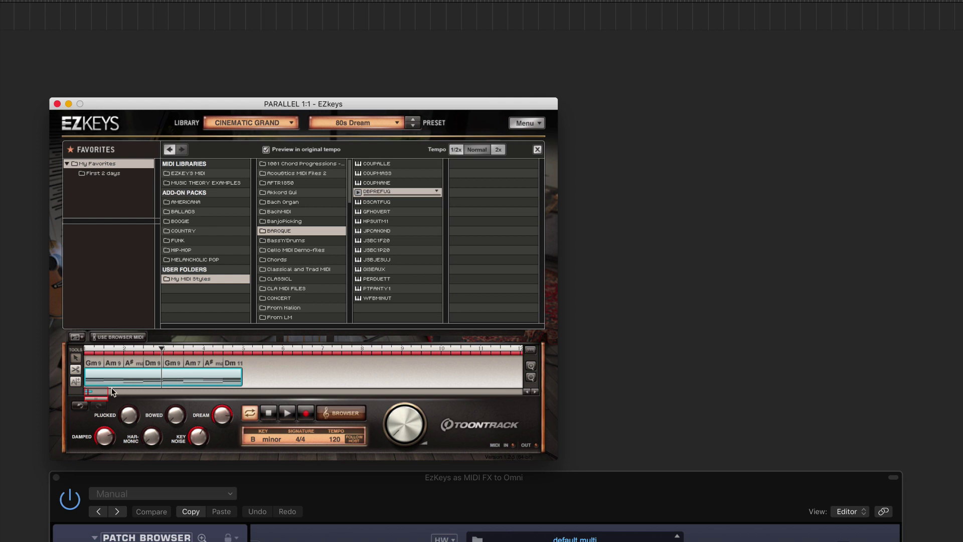
left_click_drag(108, 391, 97, 391)
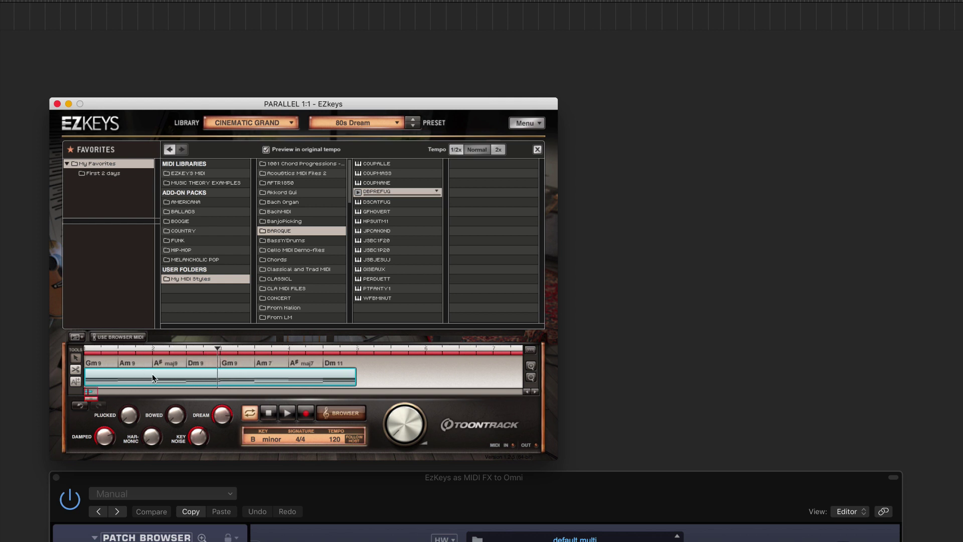
- Play the imported chord block and set the loop range to end with the block at bar 5
left_click(287, 412)
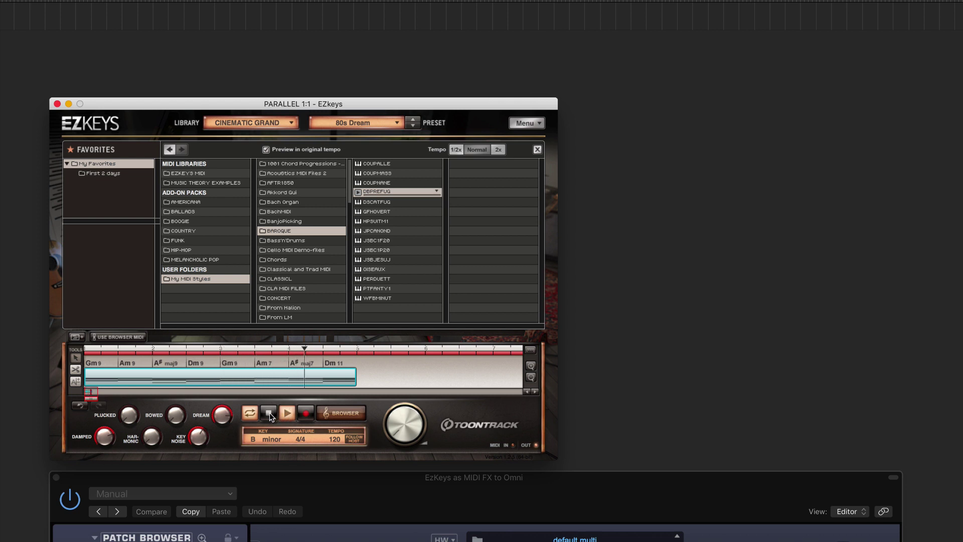
left_click(269, 412)
left_click_drag(348, 355, 101, 368)
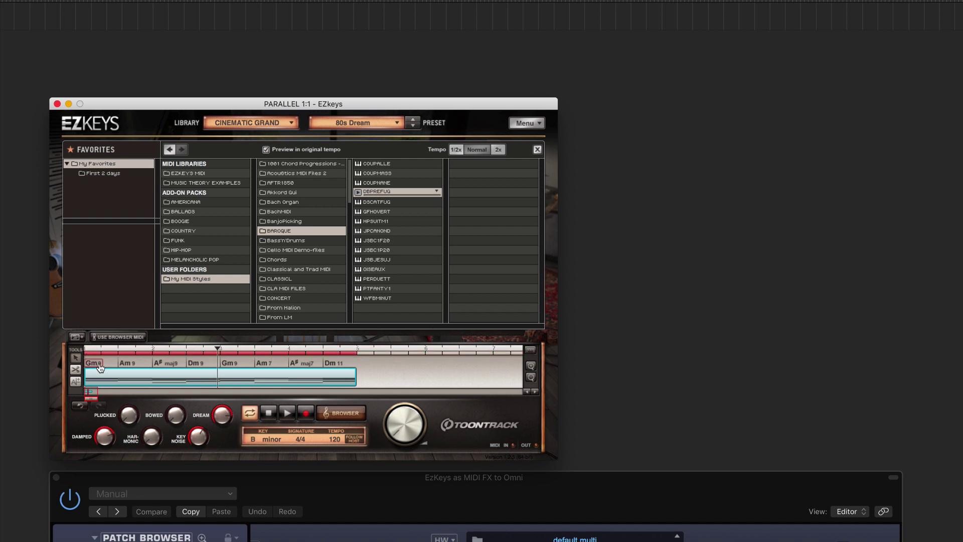
left_click(287, 412)
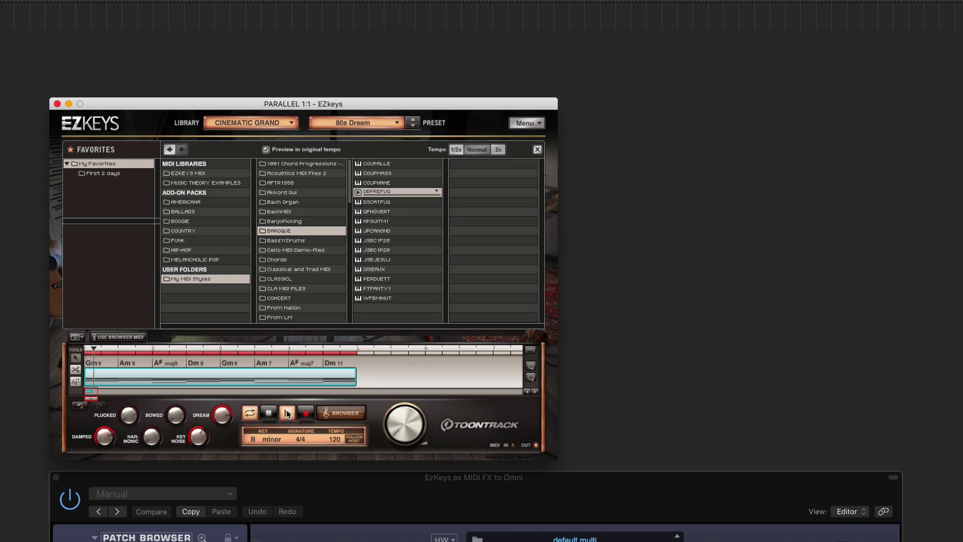
left_click(268, 416)
- Apply DBPREFUG to the block with Use Browser MIDI and audition it at 2x, 1/2x and Normal tempo
left_click(120, 338)
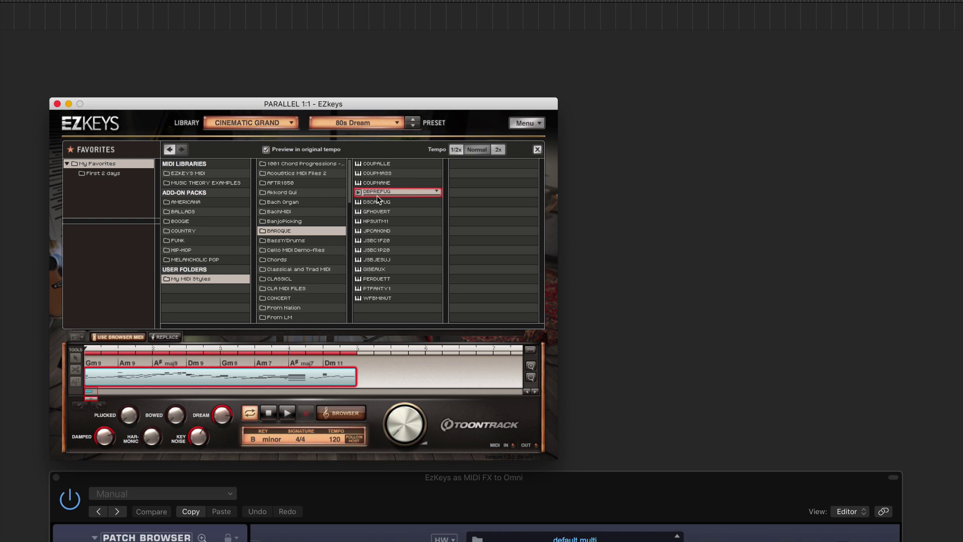
left_click(287, 414)
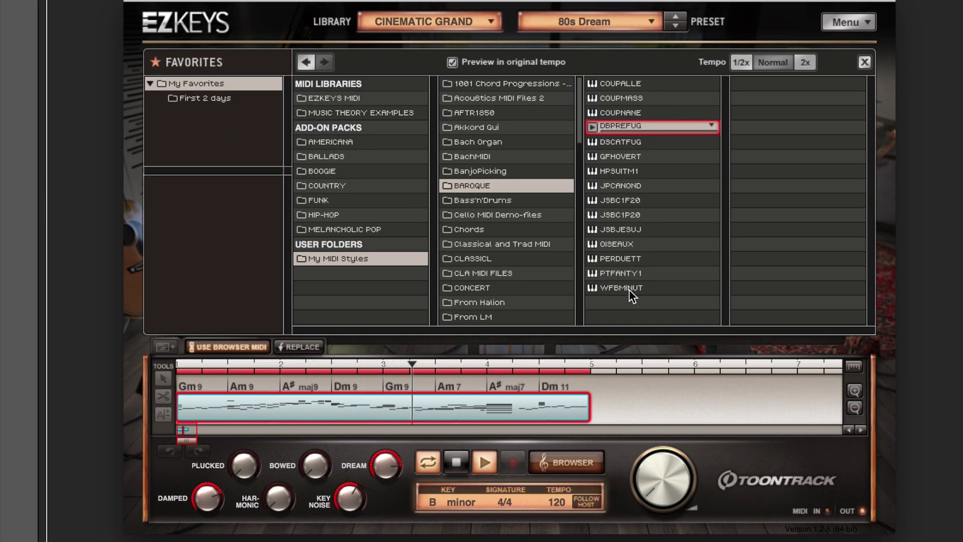
left_click(805, 62)
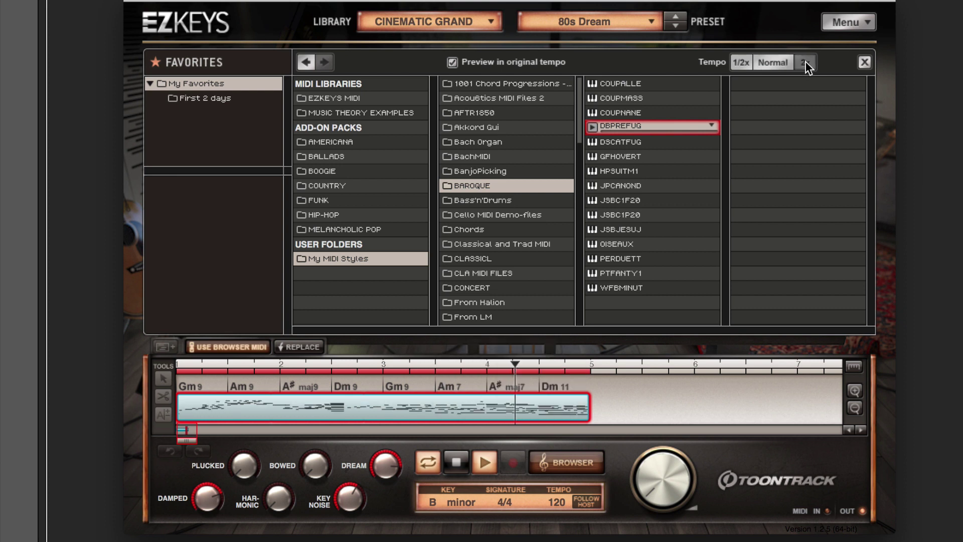
left_click(741, 63)
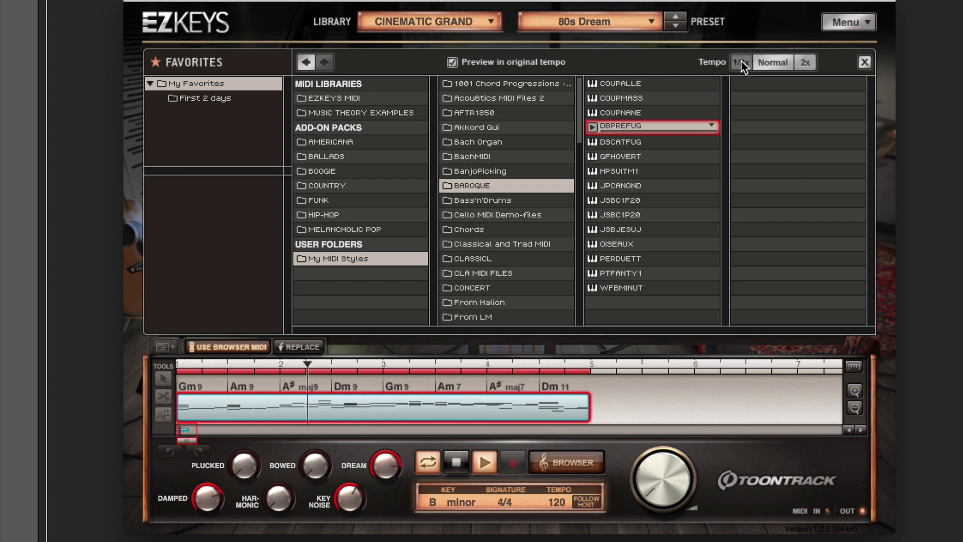
left_click(780, 64)
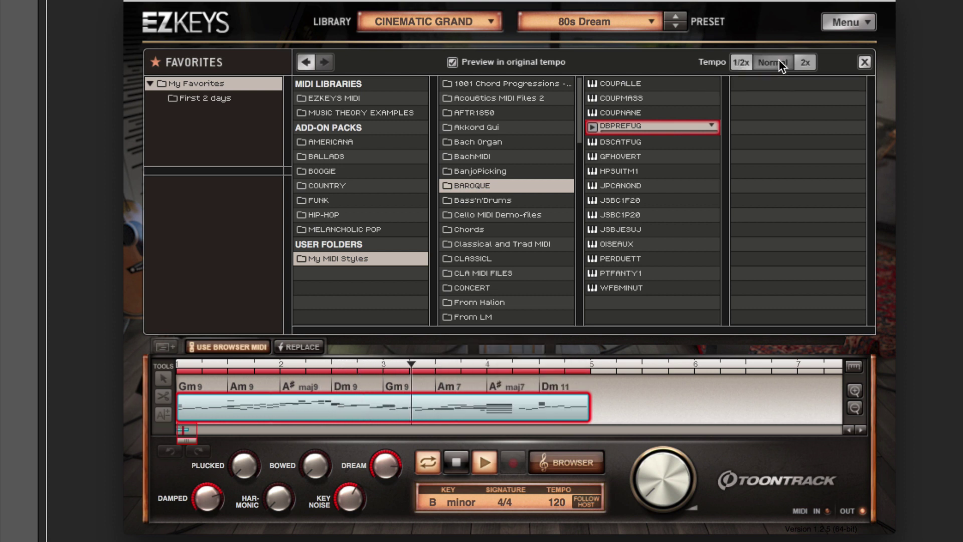
left_click(456, 460)
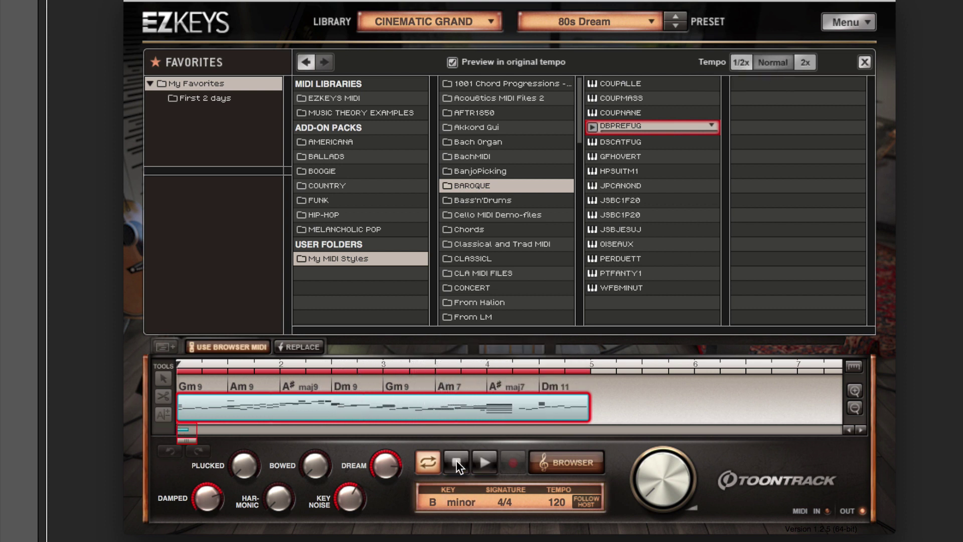
- Audition 4 Count Pattern 027 from the 4/4 Count 026-050 folder of Acou6tics MIDI Files 2 through the block's chords
left_click(472, 98)
left_click(629, 97)
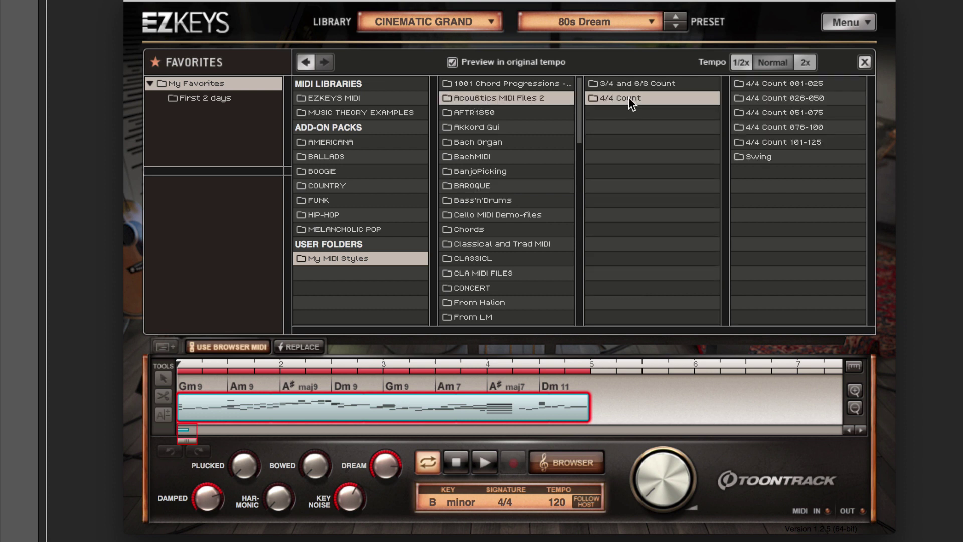
left_click(823, 98)
left_click(797, 97)
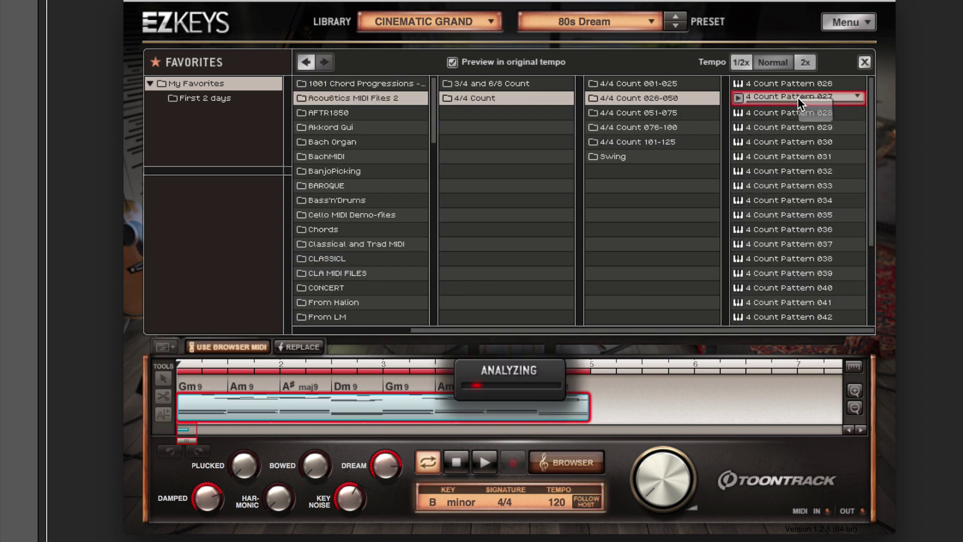
left_click(486, 462)
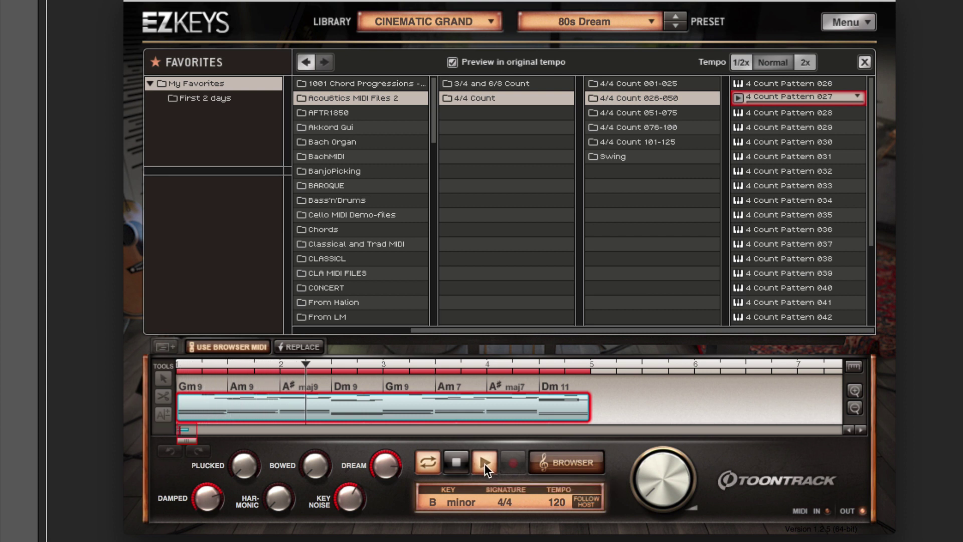
left_click(456, 463)
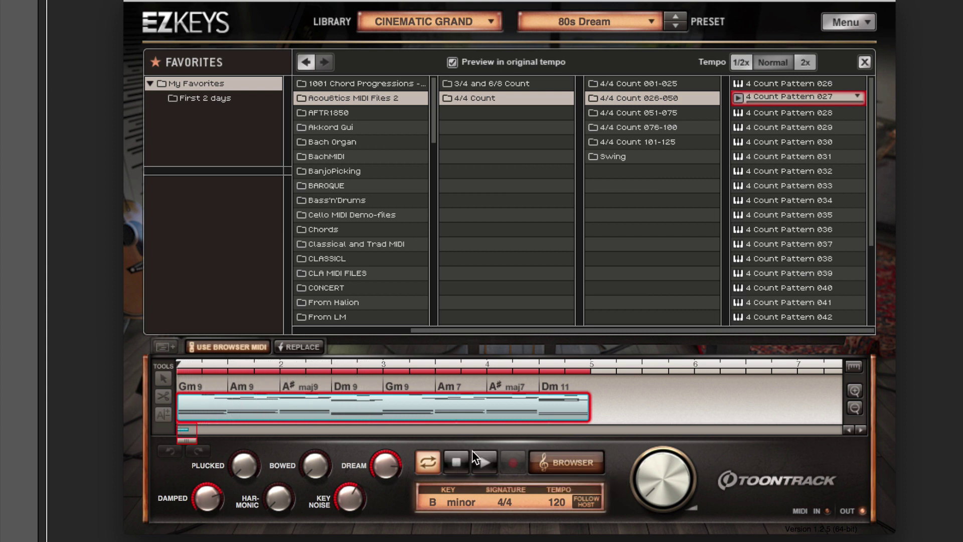
- Audition 4 Count Pattern 038 through the block's chords
left_click(794, 256)
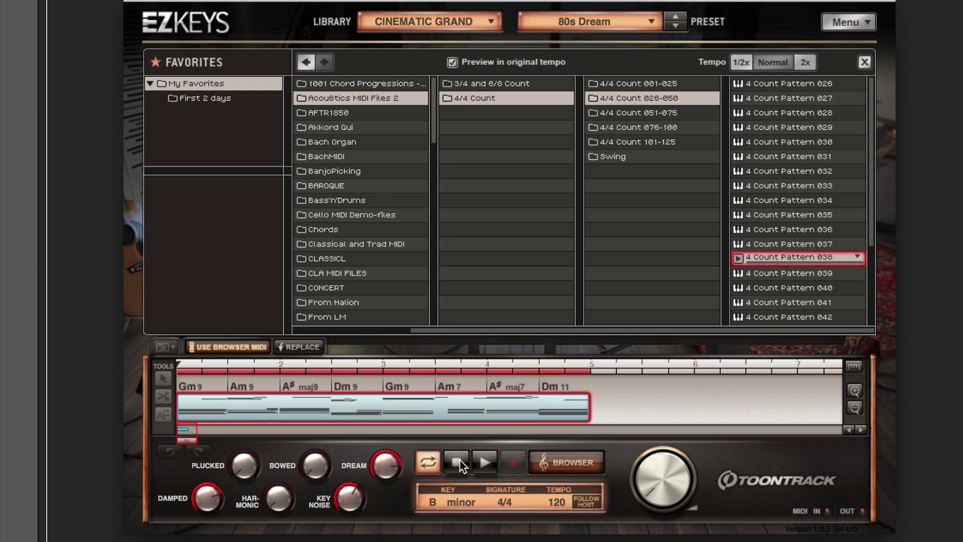
left_click(485, 461)
left_click(458, 459)
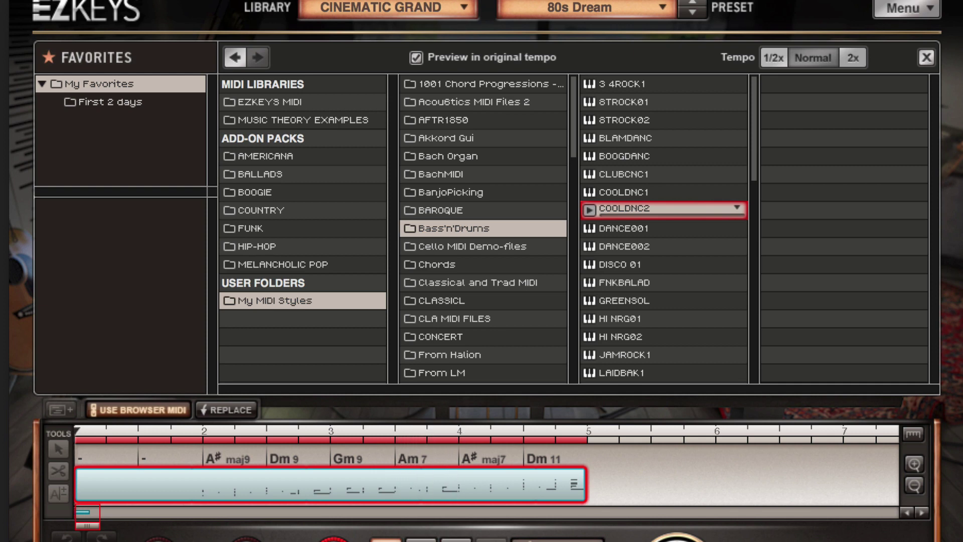
- Select the seventh HalionSonic MIDI Guitar file in the From Halion folder and replace the block's MIDI with it
left_click(450, 355)
left_click(666, 191)
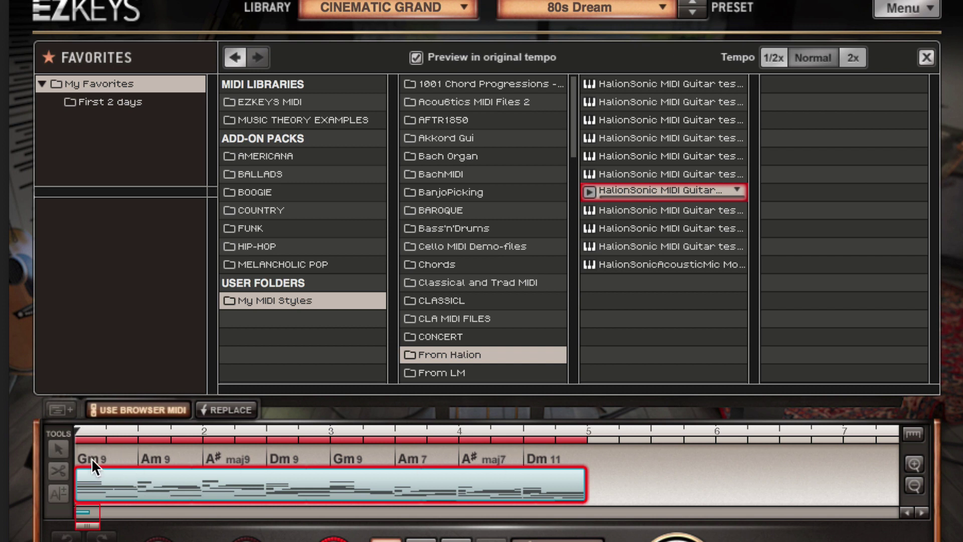
left_click(240, 410)
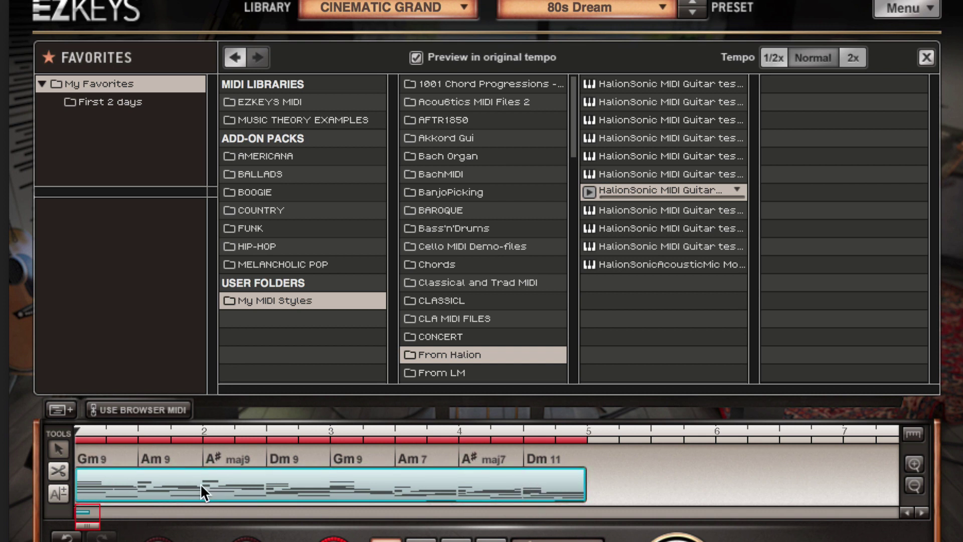
- Try E 9 for the block's first chord, change it to A#m 9, and play the result
left_click(99, 469)
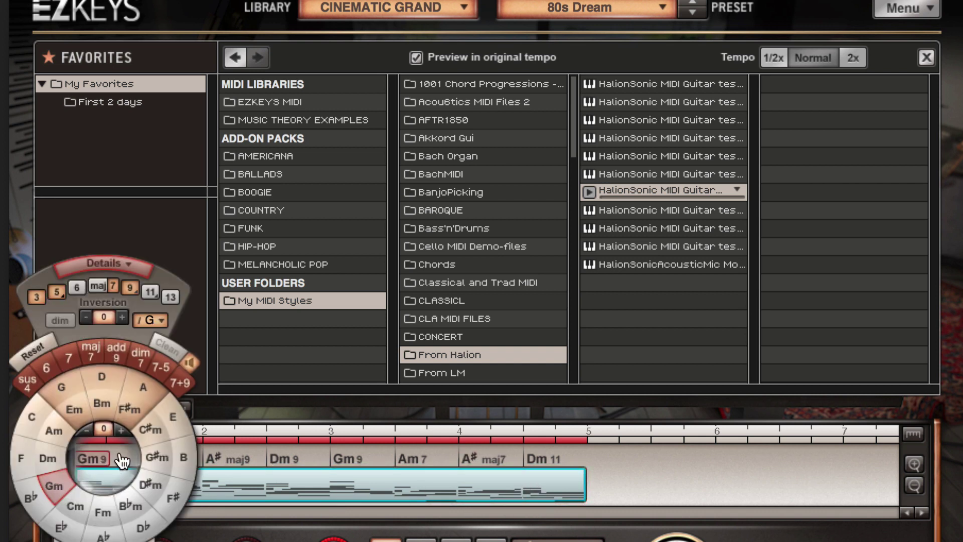
left_click(181, 420)
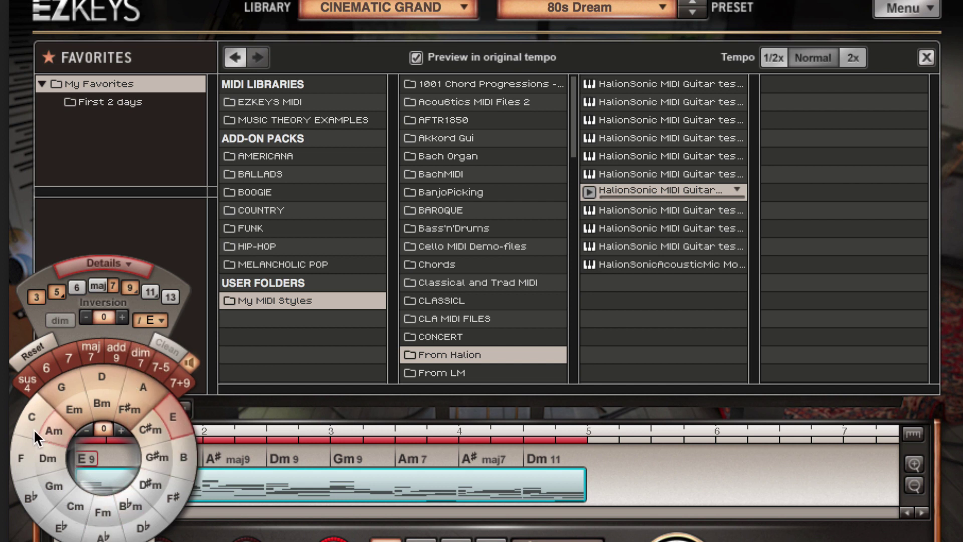
left_click(133, 504)
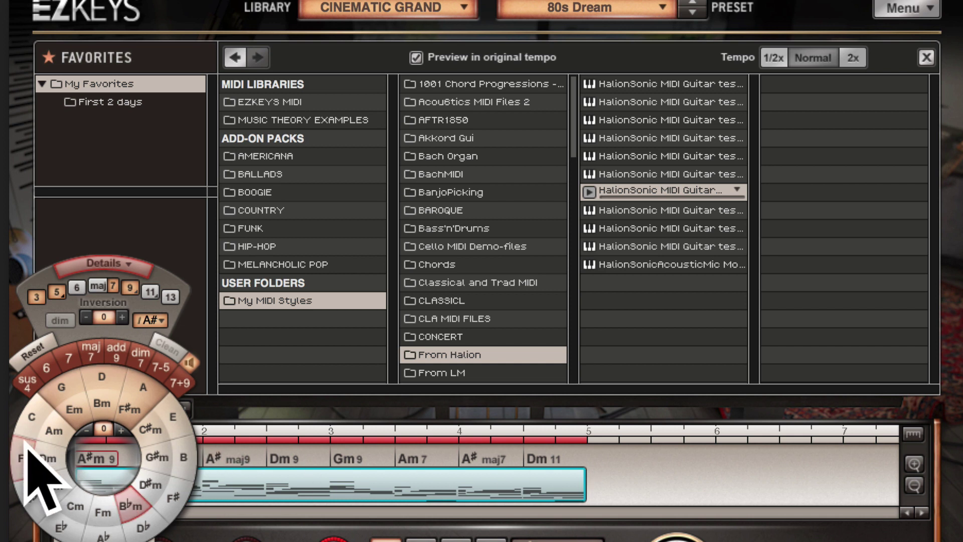
left_click(99, 456)
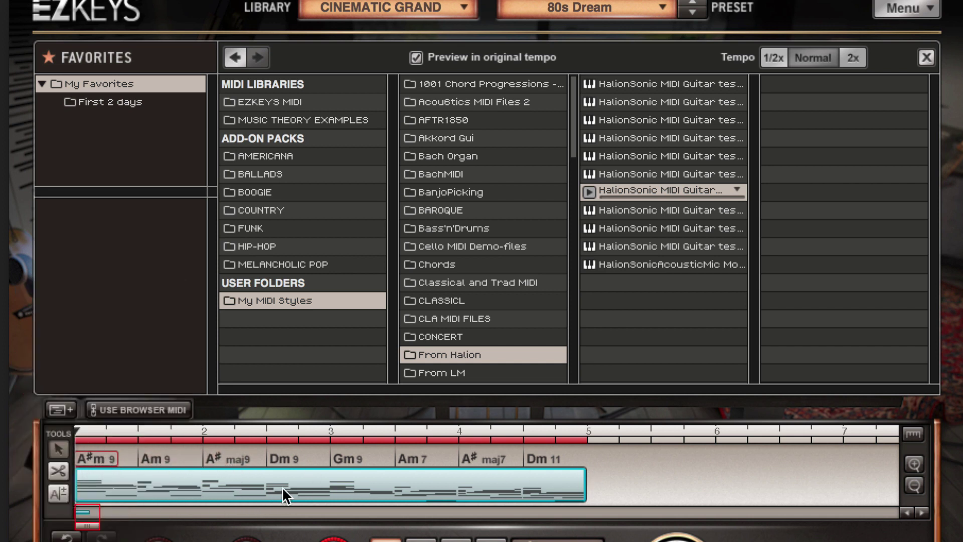
key("space")
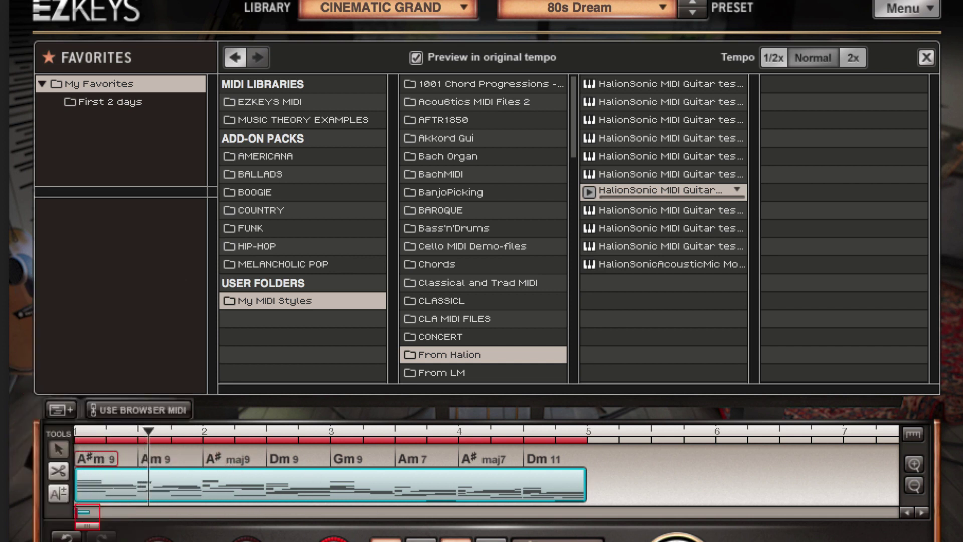
key("space")
- Randomize the chords of the song block and play the result
right_click(562, 469)
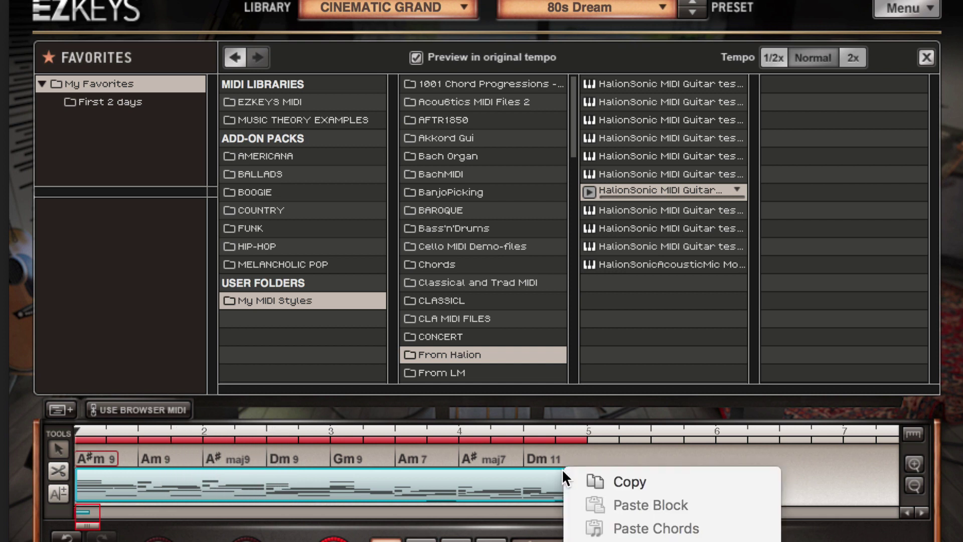
key("Escape")
key("ctrl+z")
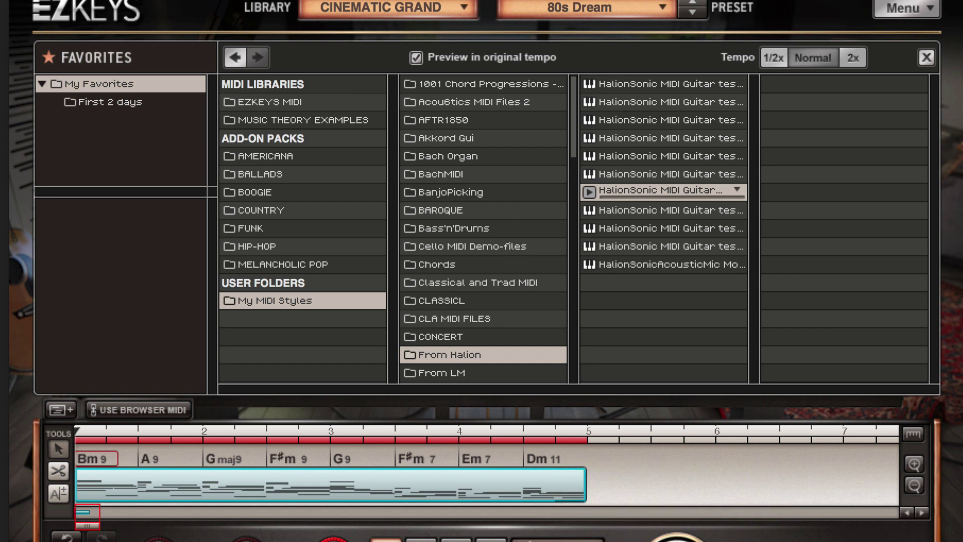
key("space")
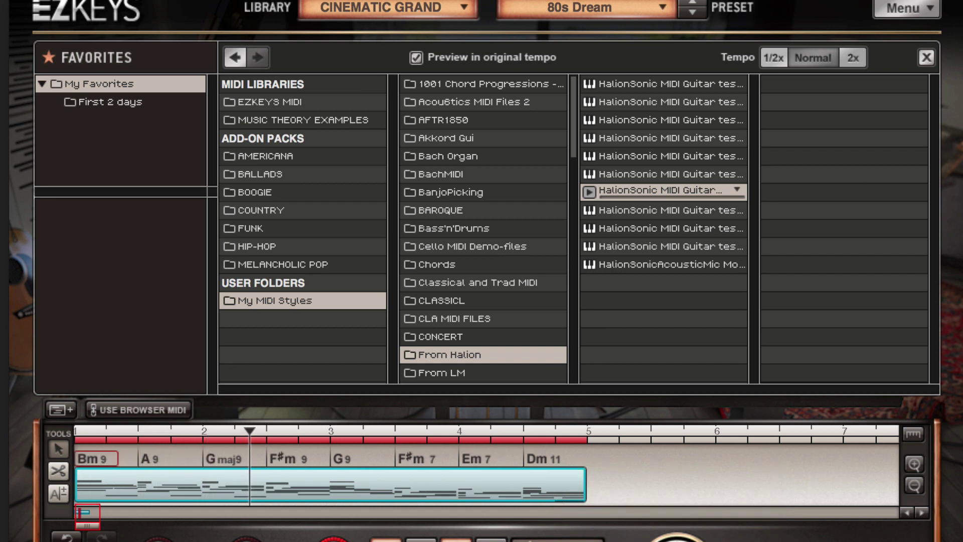
key("space")
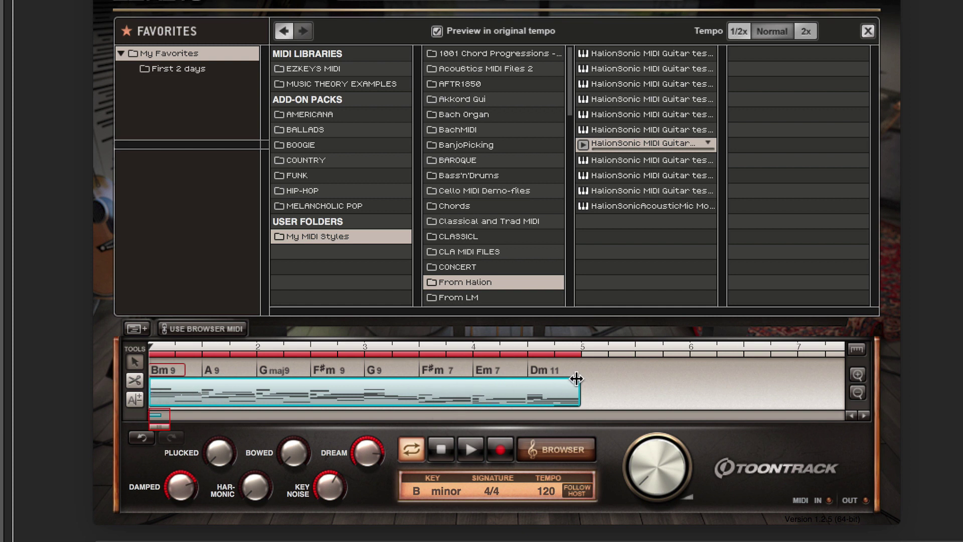
left_click(273, 370)
left_click(163, 371)
left_click(209, 370)
left_click(329, 370)
- Remove the existing song block and place the selected HalionSonic MIDI Guitar file at the start of the song track instead
right_click(570, 399)
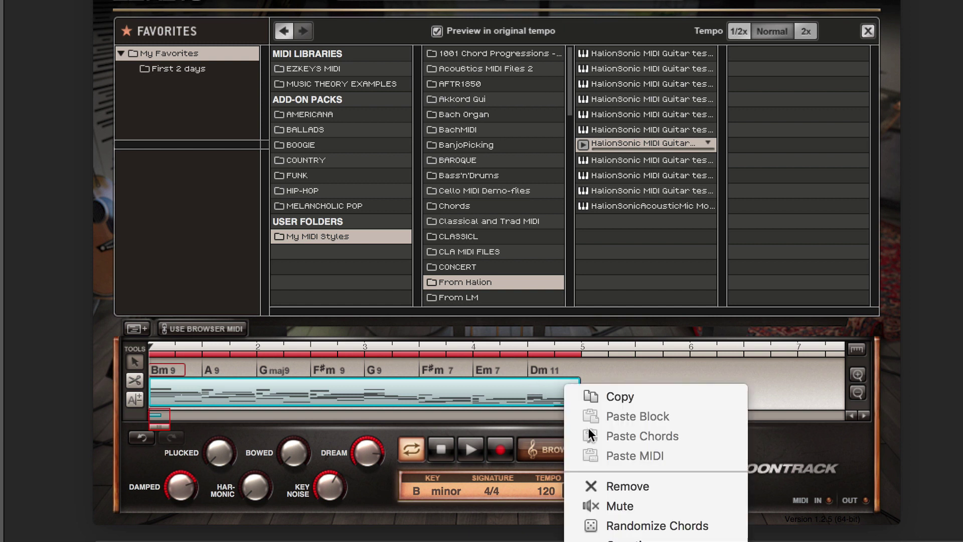
left_click(656, 486)
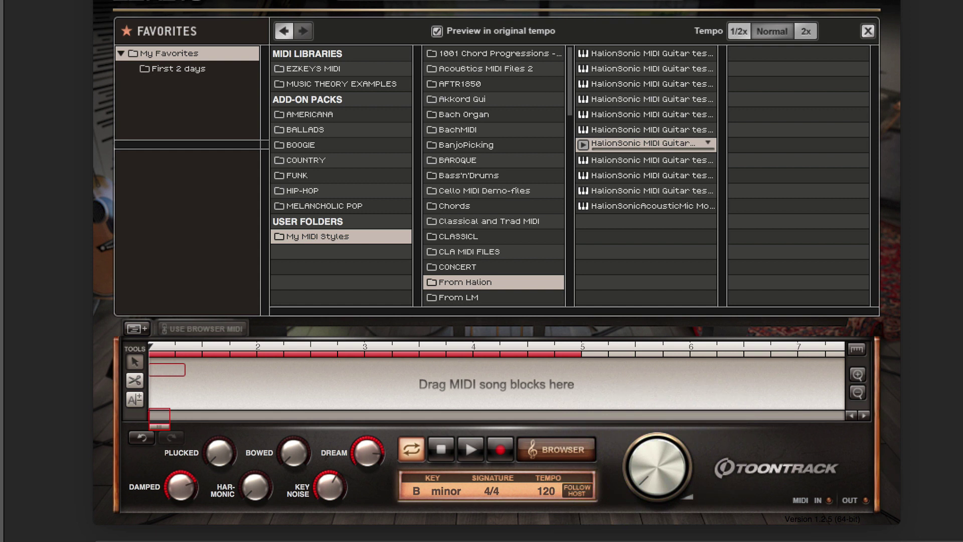
left_click_drag(642, 143, 342, 389)
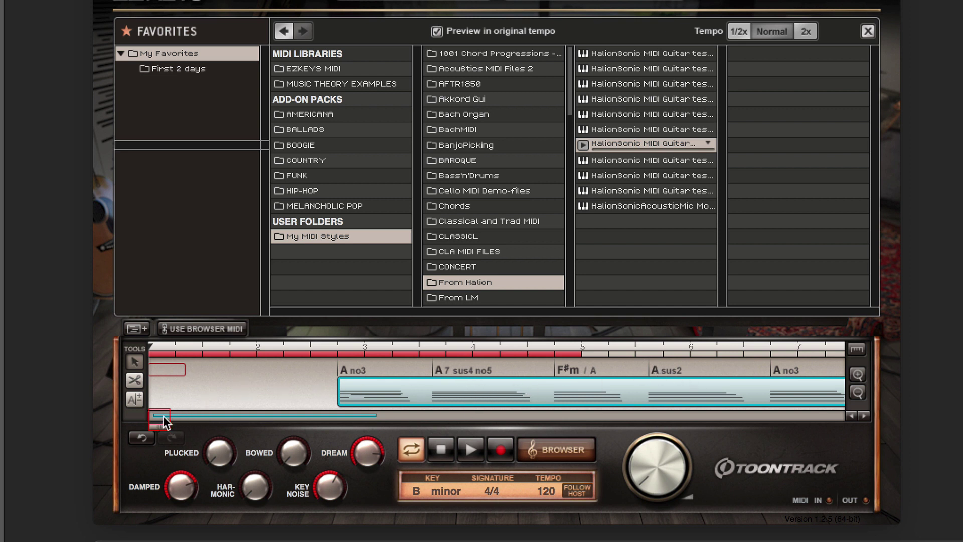
left_click_drag(563, 380, 378, 423)
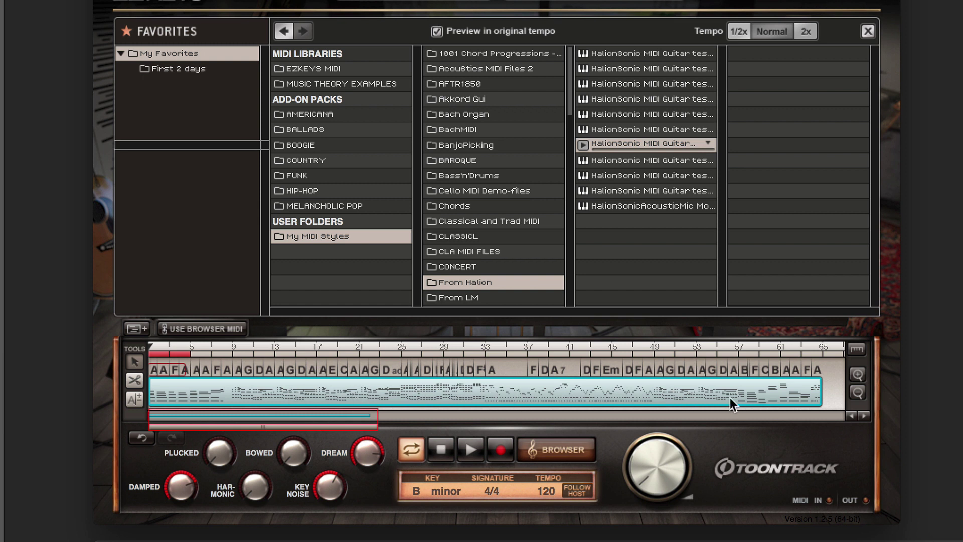
- Extend the loop range to the end of the new song block and play it
left_click_drag(191, 354, 835, 357)
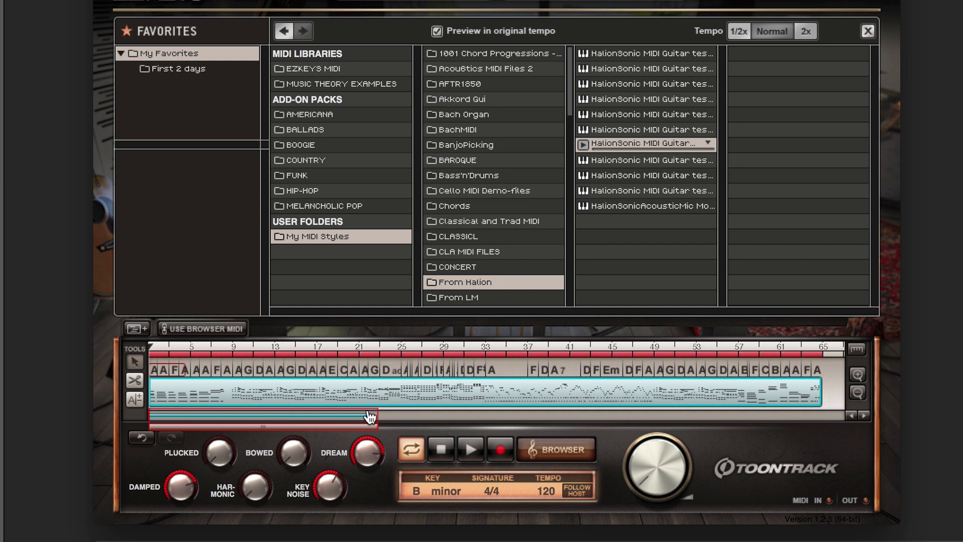
left_click(469, 449)
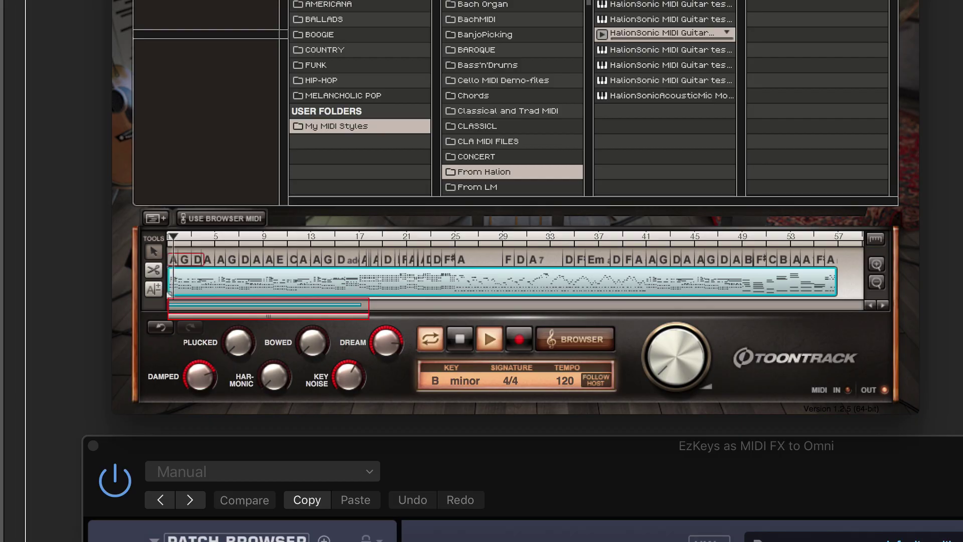